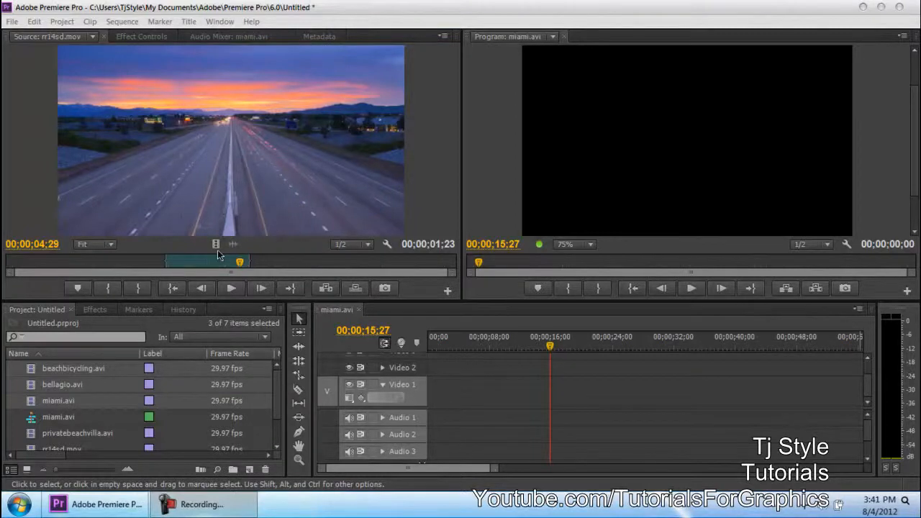
# Step: Place the selected beachbicycling.avi, bellagio.avi and miami.avi clips end to end at the start of the Video 1 track
pyautogui.click(208, 506)
pyautogui.click(217, 515)
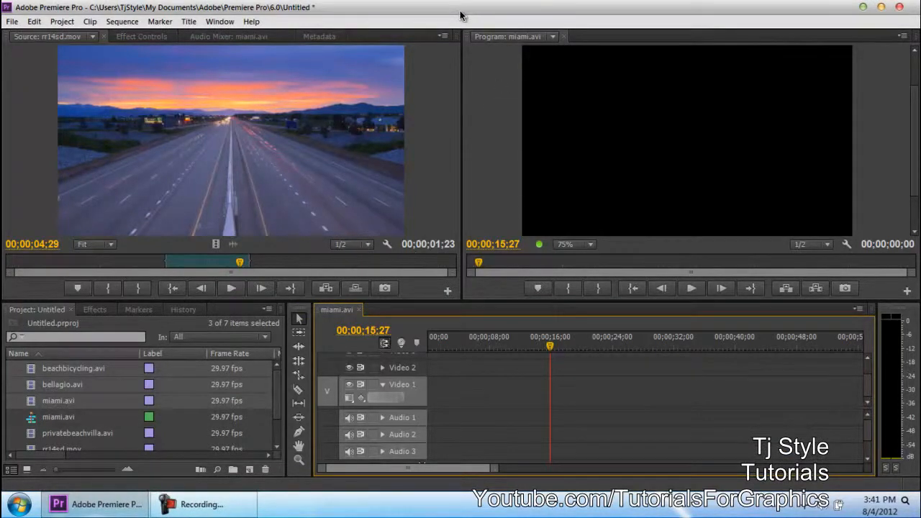
pyautogui.hotkey('ctrl', 's')
pyautogui.moveTo(79, 376); pyautogui.dragTo(486, 404)
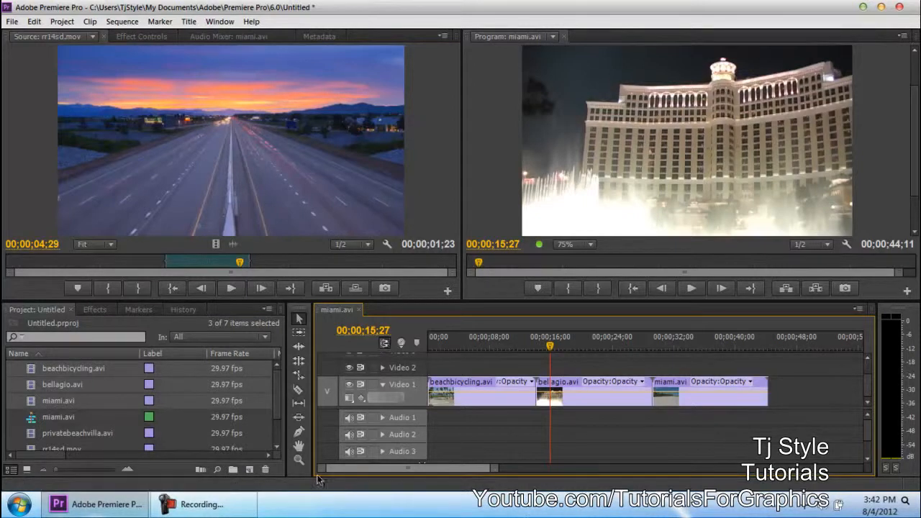
pyautogui.moveTo(398, 470)
pyautogui.mouseDown()
pyautogui.moveTo(431, 473)
pyautogui.moveTo(388, 475)
pyautogui.mouseUp()
pyautogui.moveTo(495, 471); pyautogui.dragTo(724, 474)
# Step: Scrub the playhead to the cut between beachbicycling.avi and bellagio.avi, and back to 00;00;08;08
pyautogui.click(225, 516)
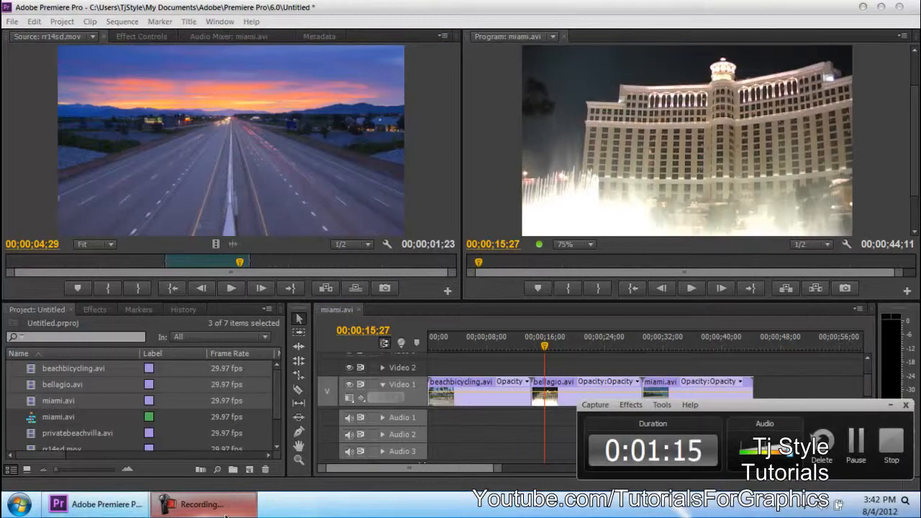
pyautogui.click(225, 515)
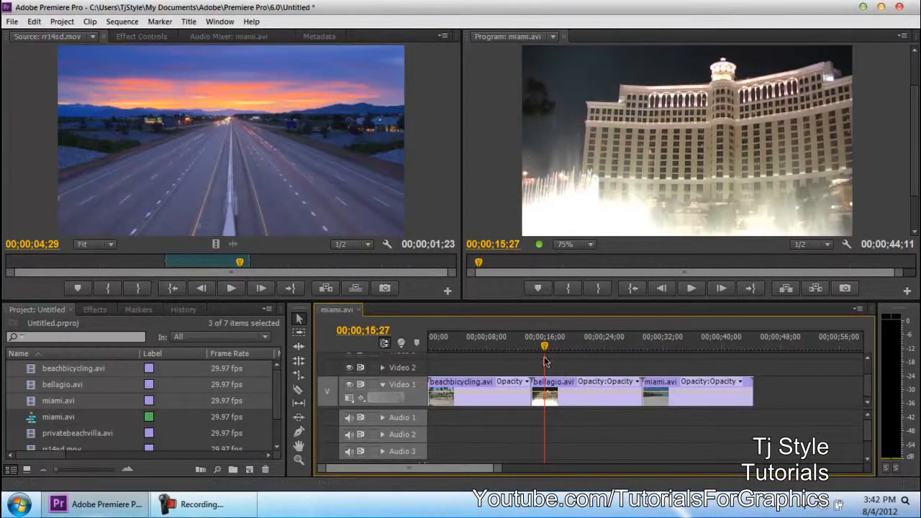
pyautogui.moveTo(545, 346); pyautogui.dragTo(532, 352)
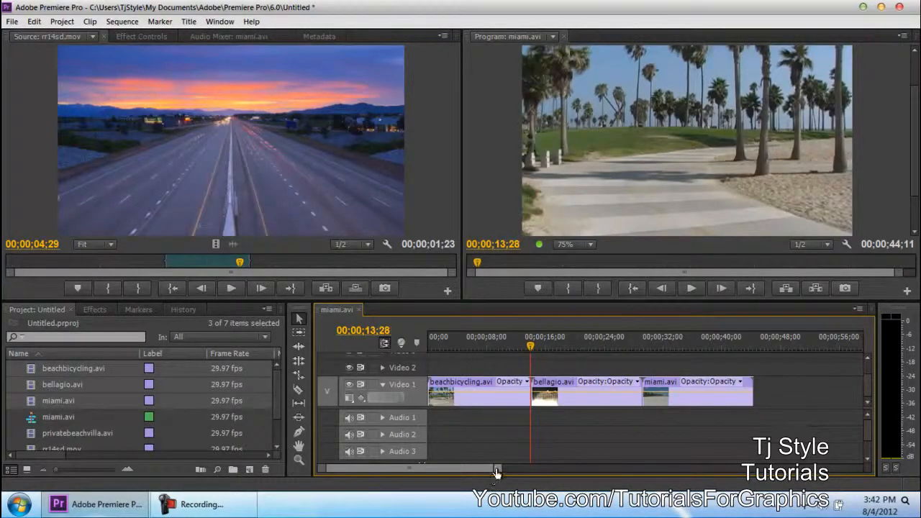
pyautogui.moveTo(495, 469); pyautogui.dragTo(518, 470)
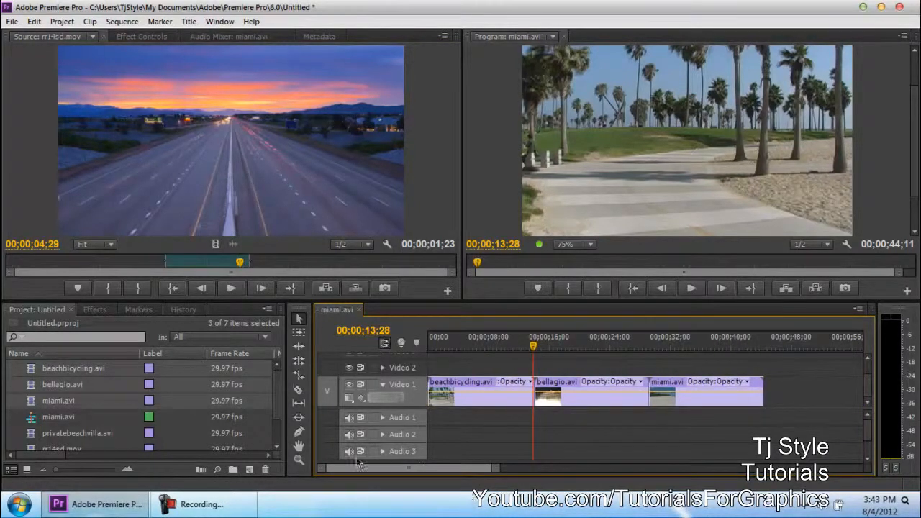
pyautogui.click(491, 341)
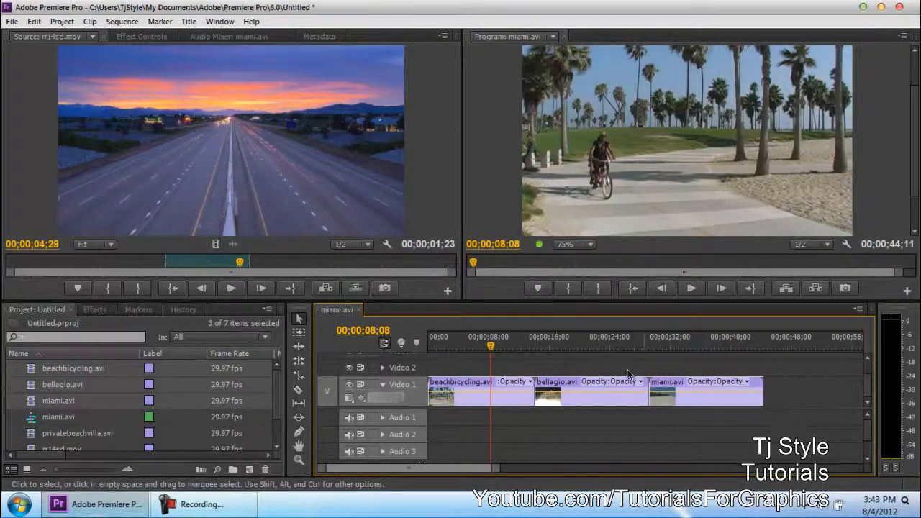
# Step: Move bellagio.avi and miami.avi together 8 seconds later on Video 1, opening a gap after beachbicycling.avi
pyautogui.moveTo(806, 378); pyautogui.dragTo(626, 387)
pyautogui.click(598, 385)
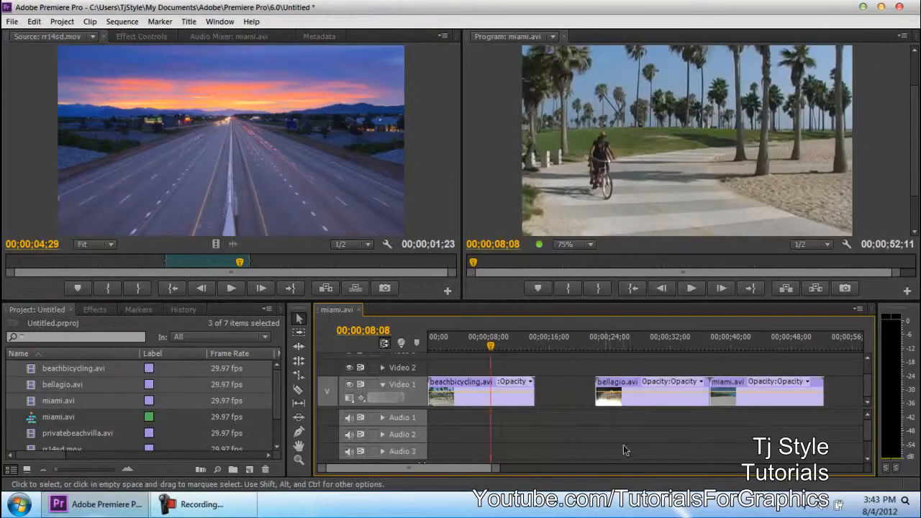
pyautogui.click(247, 512)
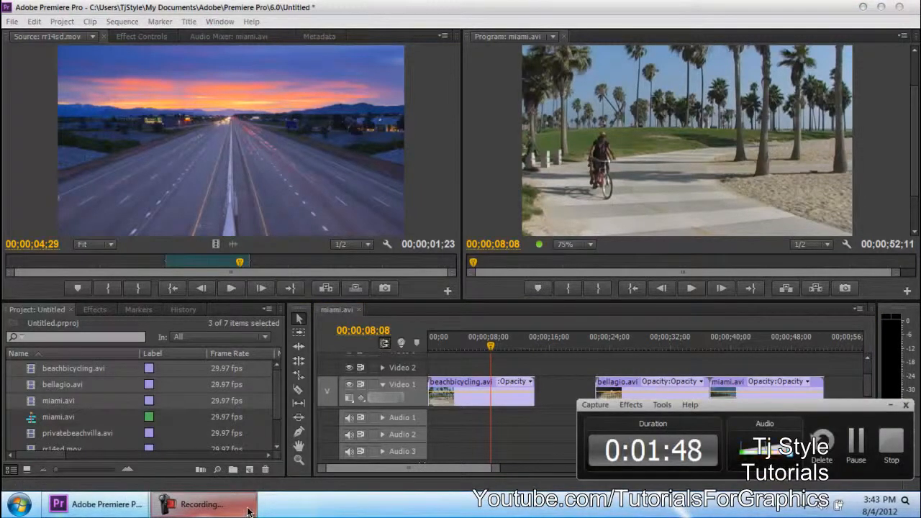
pyautogui.click(246, 512)
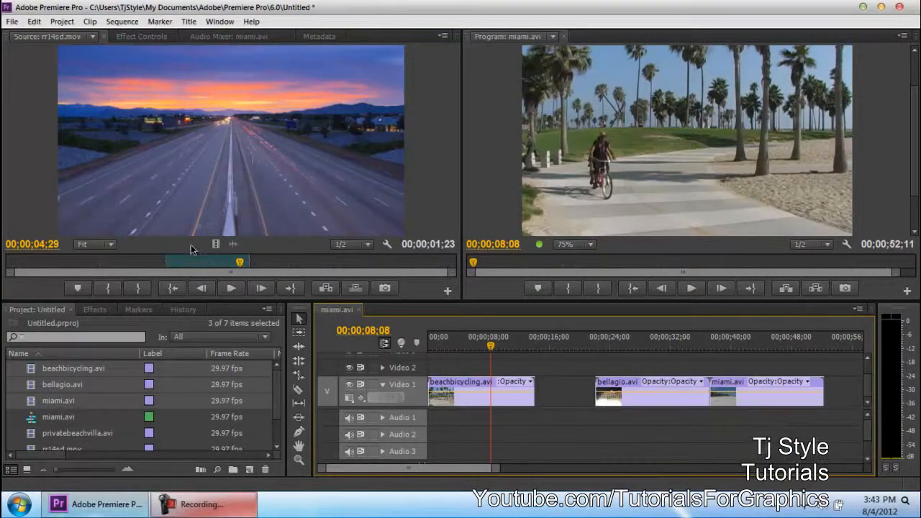
# Step: Place the video of the marked rr14sd.mov section in the gap on Video 1 and set the playhead to 00;00;17;18
pyautogui.moveTo(174, 263); pyautogui.dragTo(227, 261)
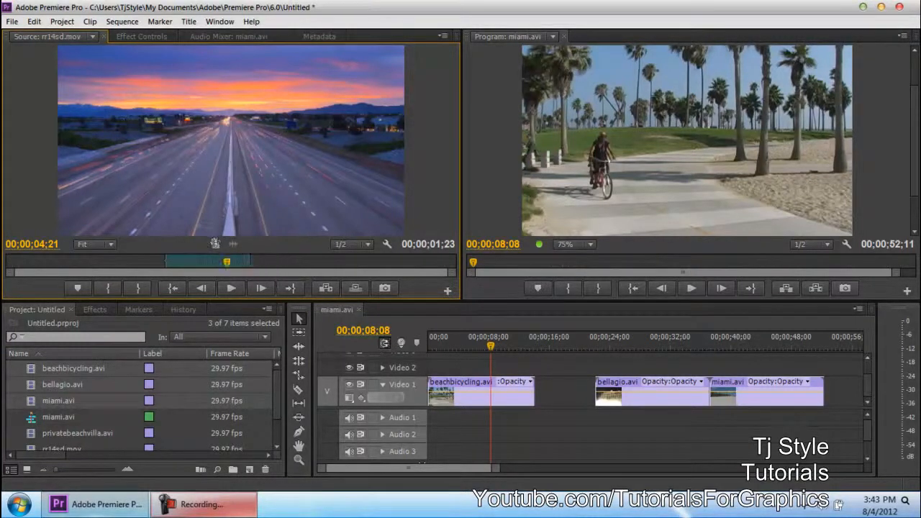
pyautogui.moveTo(214, 244); pyautogui.dragTo(565, 407)
pyautogui.click(561, 348)
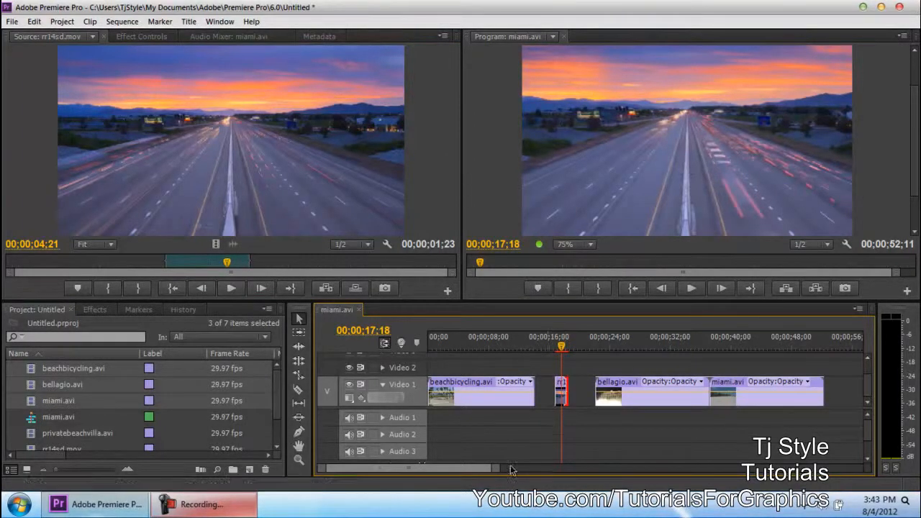
# Step: Delete the rr14sd.mov clip from the gap on Video 1
pyautogui.press('=')
pyautogui.press('=')
pyautogui.press('=')
pyautogui.press('-')
pyautogui.click(656, 386)
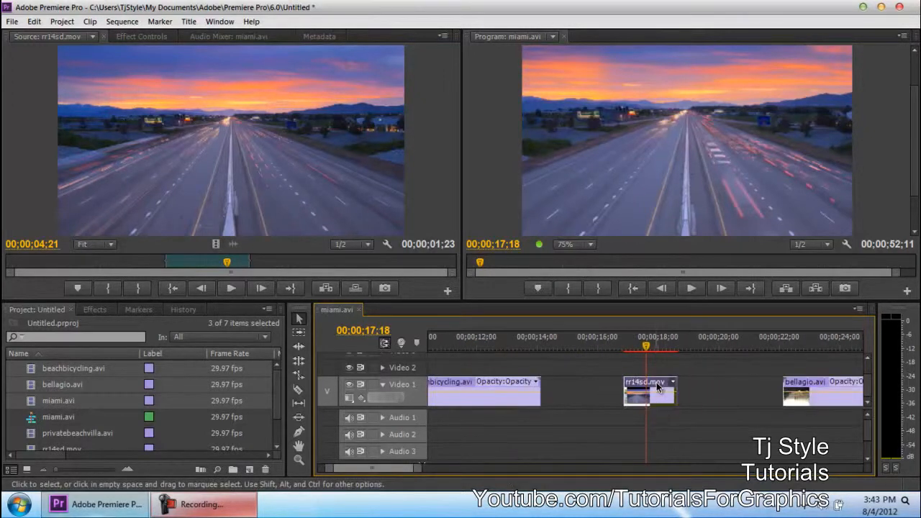
pyautogui.press('Delete')
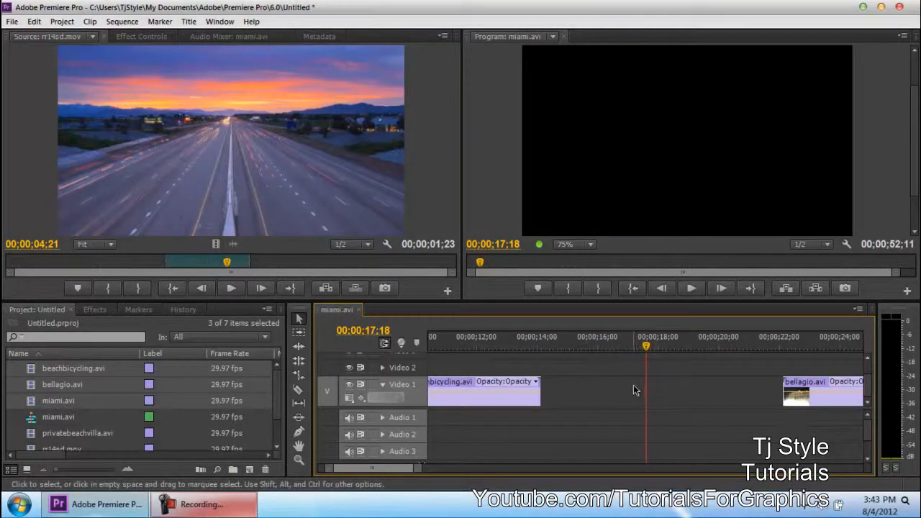
pyautogui.scroll(-2, 724, 398)
pyautogui.scroll(4, 724, 399)
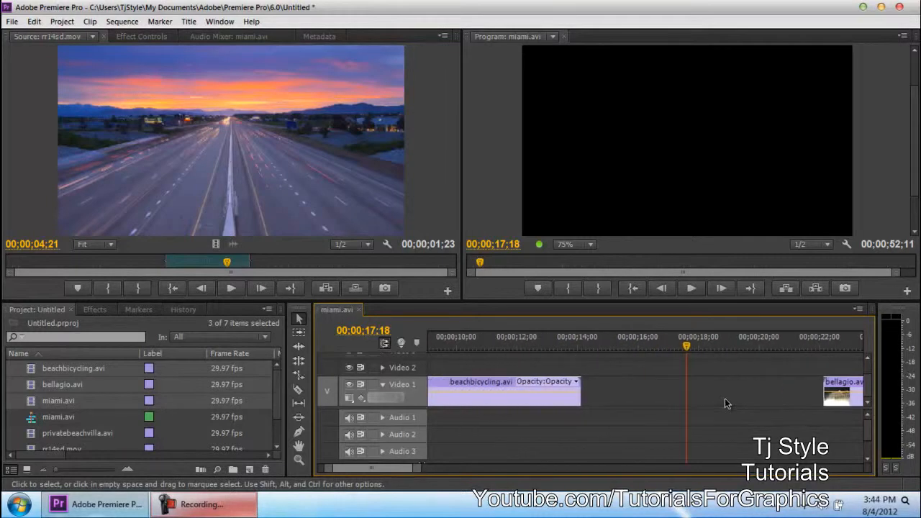
# Step: Move bellagio.avi earlier on Video 1 until its start meets the end of beachbicycling.avi
pyautogui.moveTo(417, 468); pyautogui.dragTo(461, 468)
pyautogui.click(704, 381)
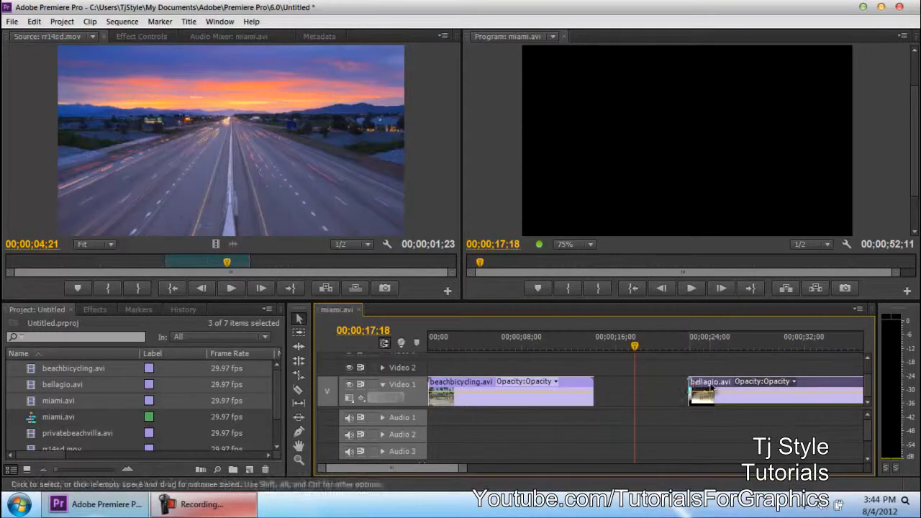
pyautogui.moveTo(711, 386); pyautogui.dragTo(682, 386)
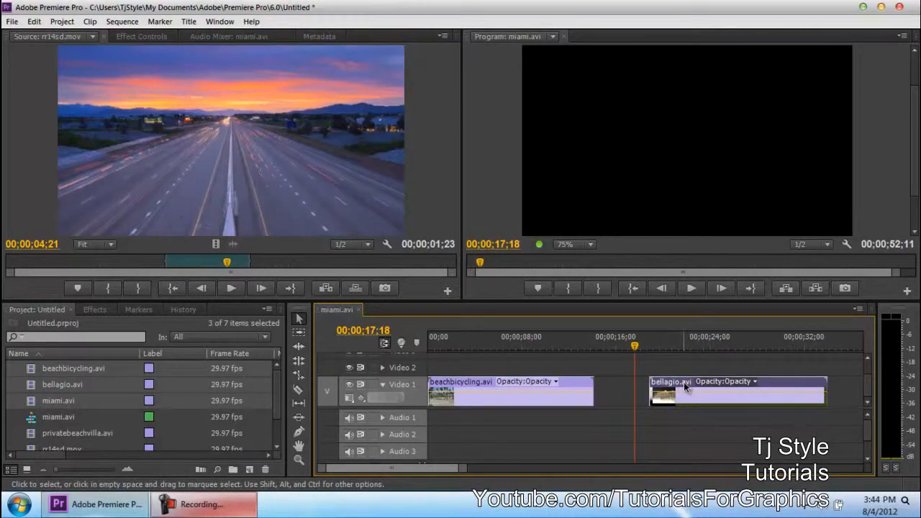
pyautogui.moveTo(684, 382)
pyautogui.mouseDown()
pyautogui.moveTo(666, 385)
pyautogui.moveTo(710, 386)
pyautogui.moveTo(685, 387)
pyautogui.mouseUp()
pyautogui.moveTo(675, 383); pyautogui.dragTo(630, 387)
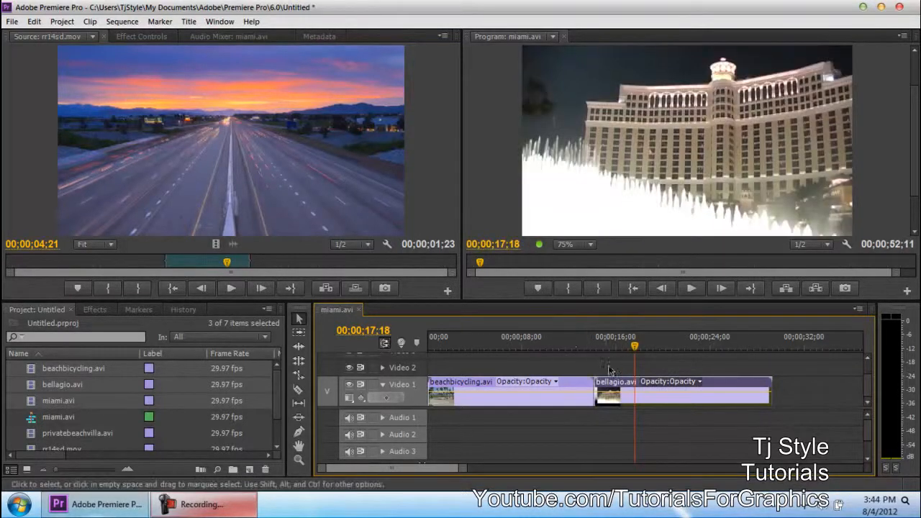
# Step: Move bellagio.avi over the last second or so of beachbicycling.avi, and pull it away to expose the overwritten end
pyautogui.moveTo(618, 387)
pyautogui.mouseDown()
pyautogui.moveTo(634, 390)
pyautogui.moveTo(613, 391)
pyautogui.mouseUp()
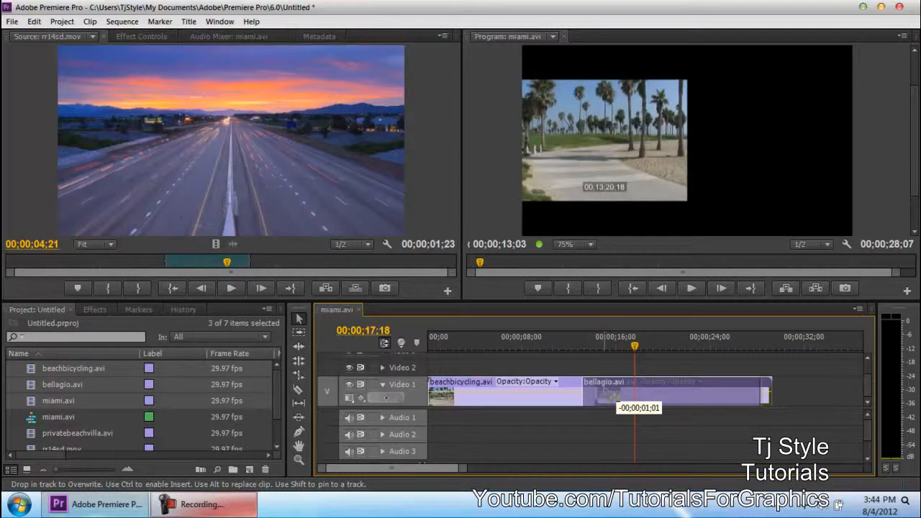
pyautogui.moveTo(613, 394)
pyautogui.mouseDown()
pyautogui.moveTo(615, 401)
pyautogui.moveTo(607, 395)
pyautogui.mouseUp()
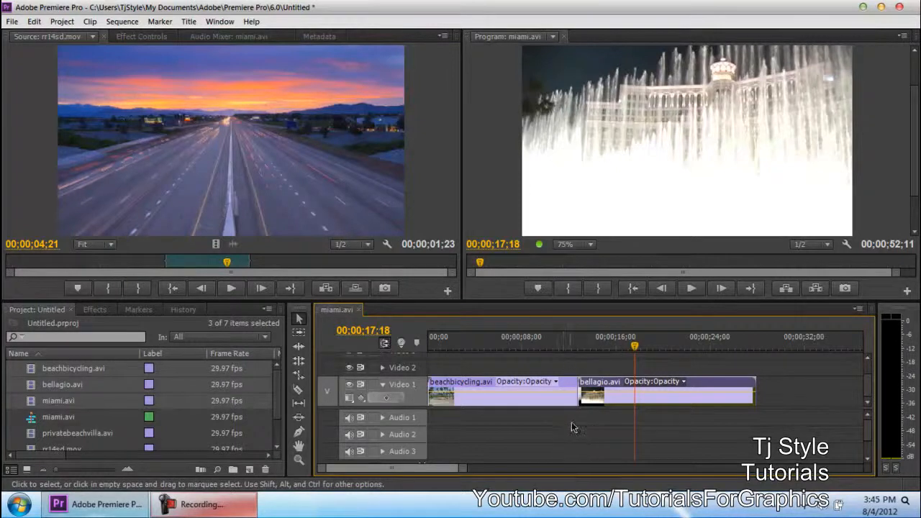
pyautogui.moveTo(603, 411); pyautogui.dragTo(683, 383)
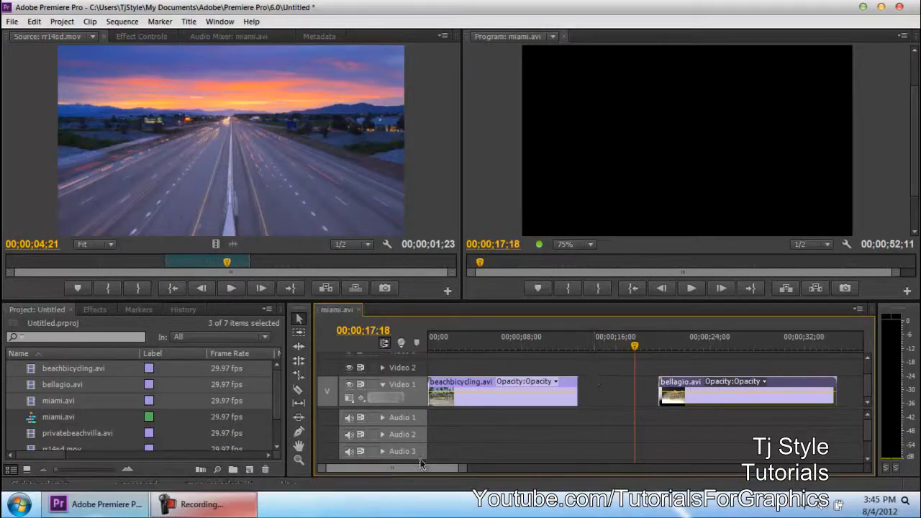
# Step: Undo the last two moves of bellagio.avi, including the one that overwrote the end of beachbicycling.avi
pyautogui.click(232, 510)
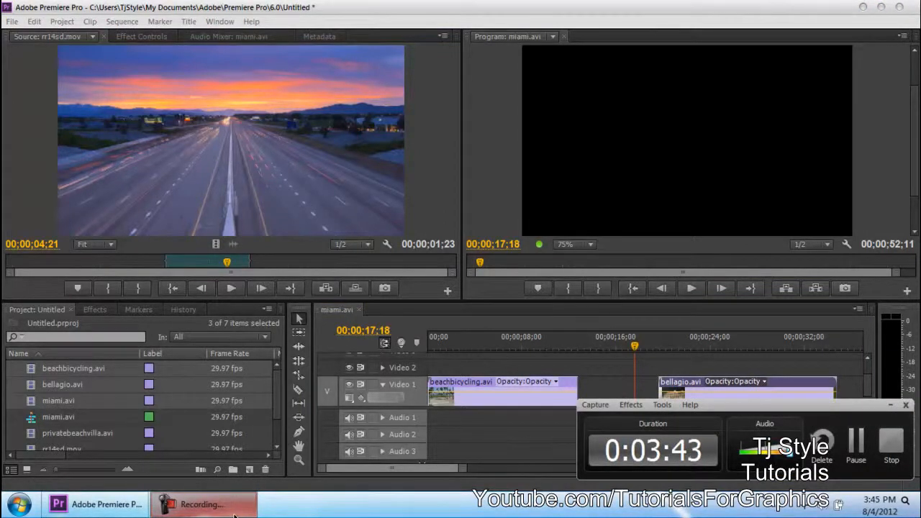
pyautogui.click(234, 512)
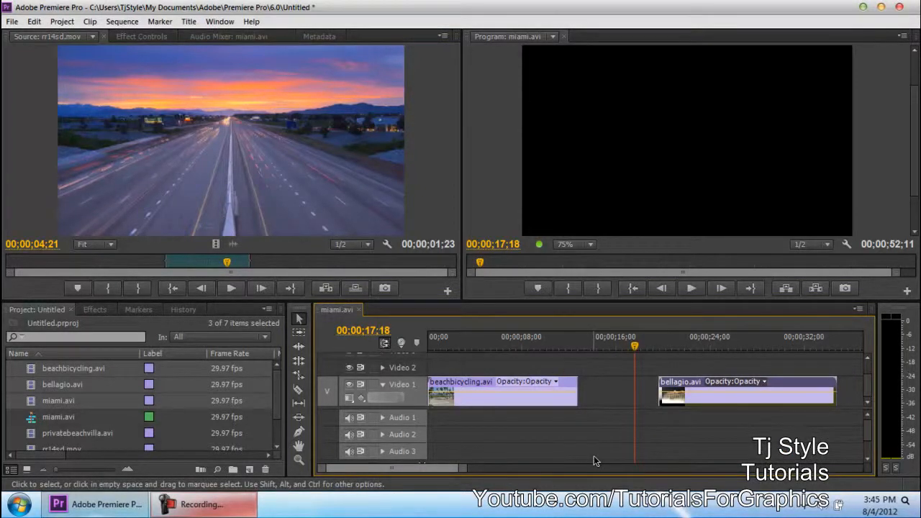
pyautogui.hotkey('ctrl', 'z')
pyautogui.hotkey('ctrl', 'z')
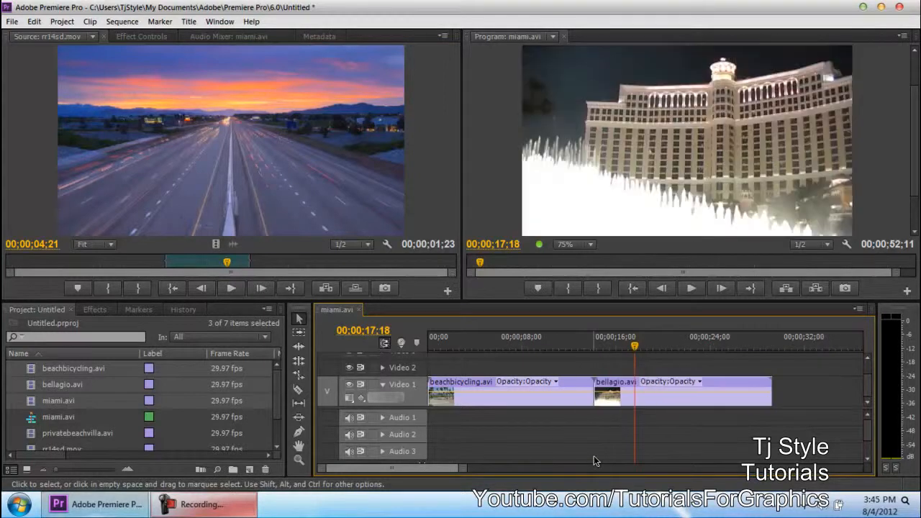
# Step: Snap the start of bellagio.avi to the playhead at 00;00;17;18 and move the playhead to 00;00;12;17
pyautogui.moveTo(618, 389); pyautogui.dragTo(659, 390)
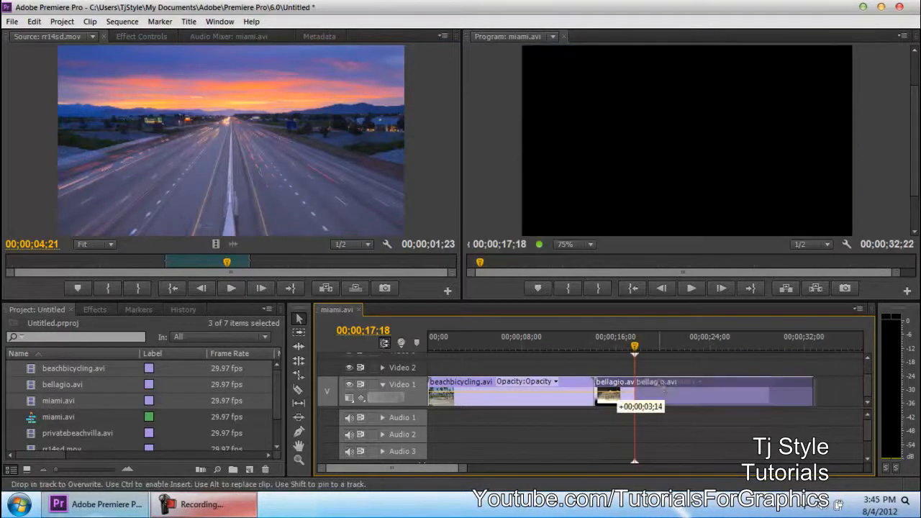
pyautogui.moveTo(595, 346); pyautogui.dragTo(616, 349)
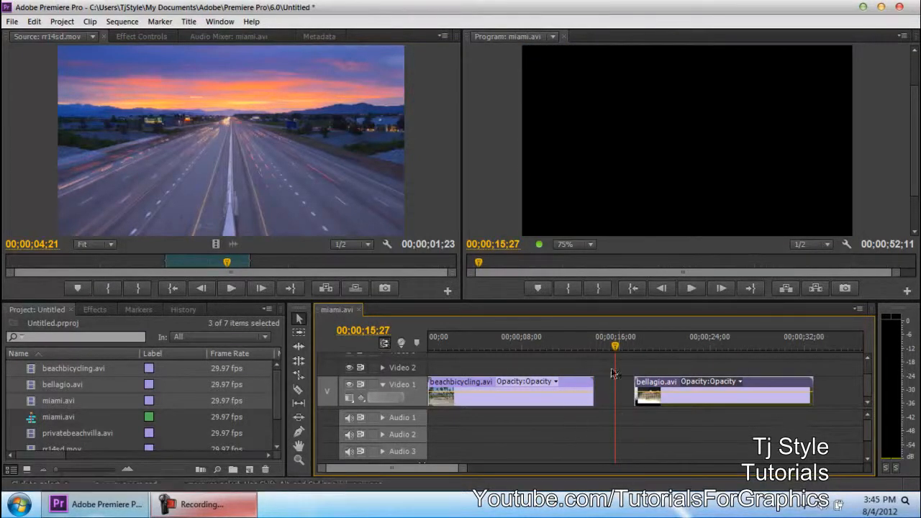
pyautogui.moveTo(614, 348); pyautogui.dragTo(577, 349)
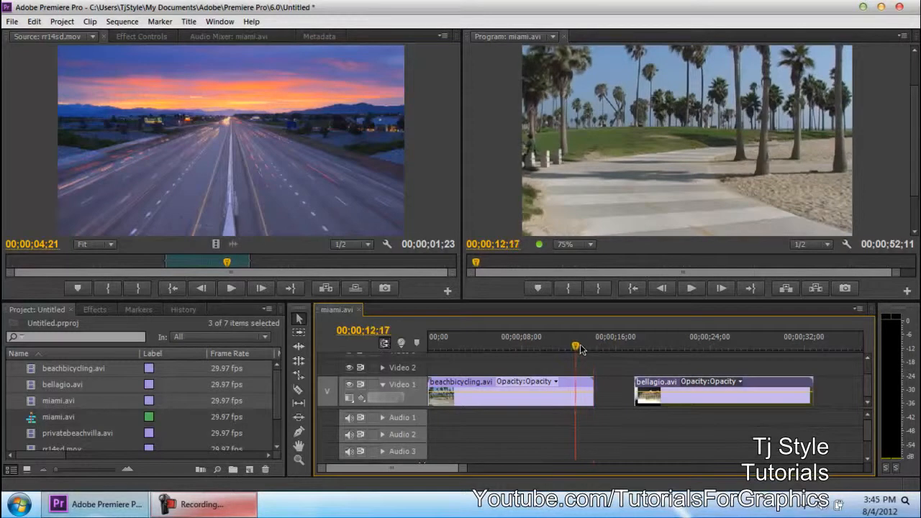
# Step: Close the gaps on Video 1 by snapping bellagio.avi to beachbicycling.avi and miami.avi to the end of bellagio.avi
pyautogui.moveTo(655, 374); pyautogui.dragTo(614, 377)
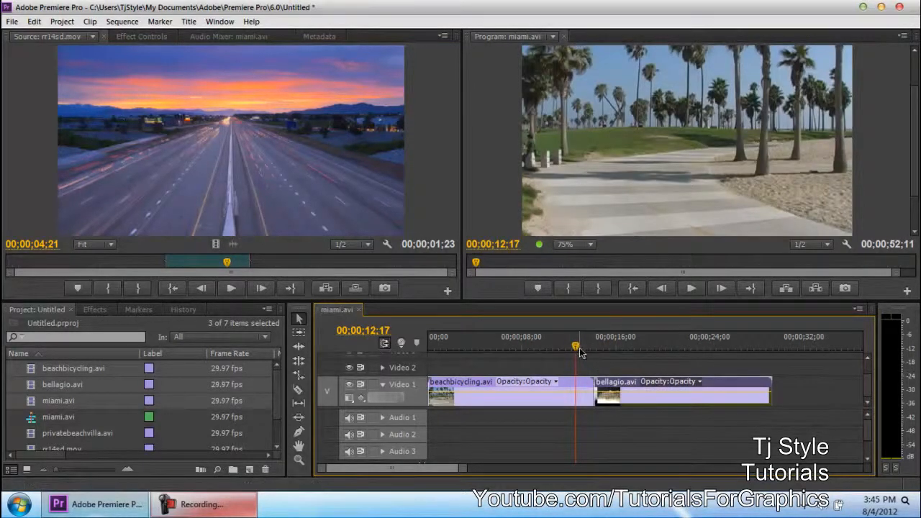
pyautogui.moveTo(464, 473); pyautogui.dragTo(510, 469)
pyautogui.moveTo(705, 395); pyautogui.dragTo(658, 395)
# Step: Snap the playhead to the first cut, to the end of miami.avi, and back to the first cut at 00;00;14;04
pyautogui.moveTo(527, 348)
pyautogui.mouseDown()
pyautogui.moveTo(581, 347)
pyautogui.moveTo(515, 349)
pyautogui.mouseUp()
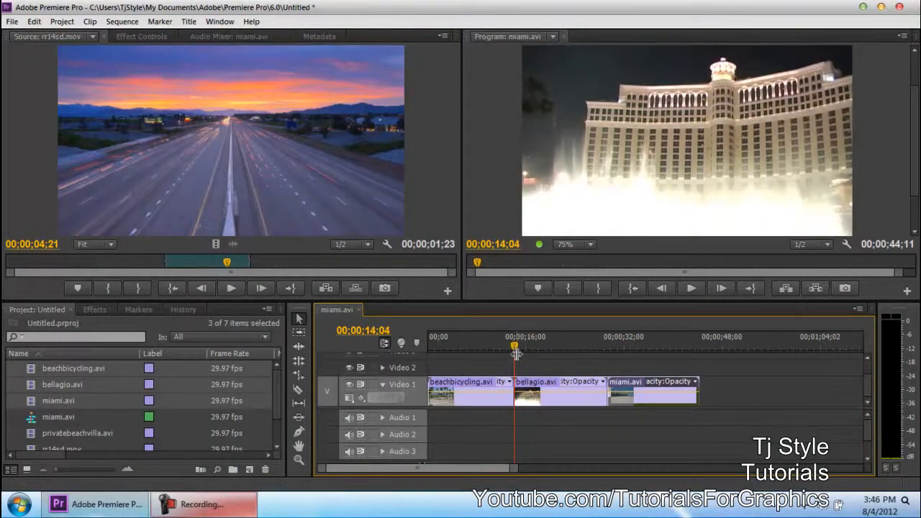
pyautogui.moveTo(515, 351); pyautogui.dragTo(698, 350)
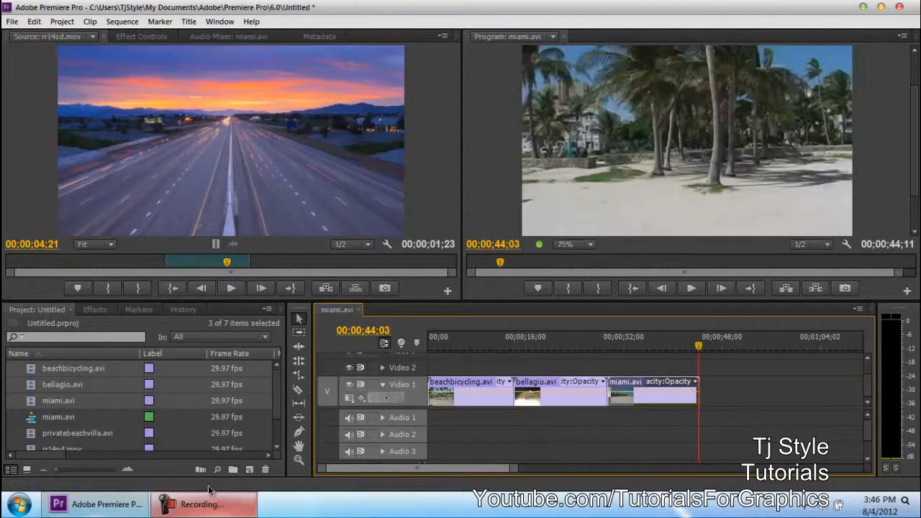
pyautogui.click(210, 507)
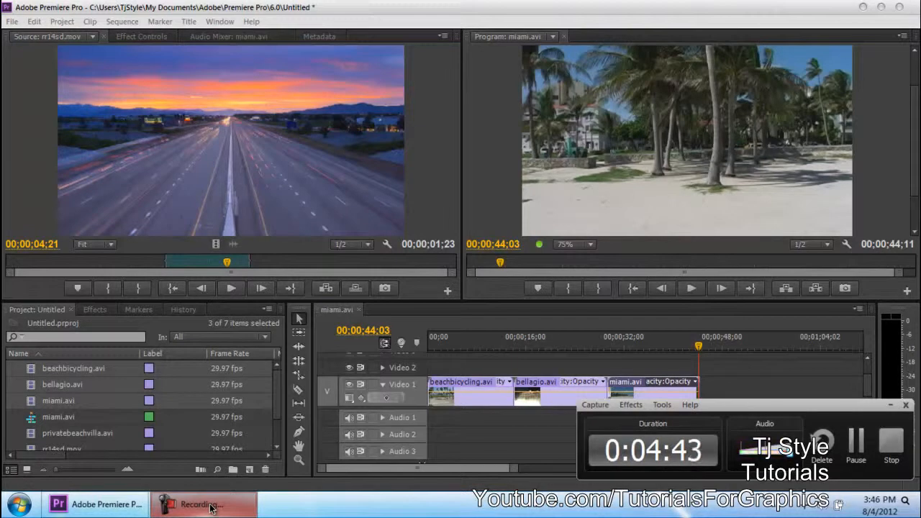
pyautogui.click(211, 509)
pyautogui.moveTo(698, 344); pyautogui.dragTo(520, 352)
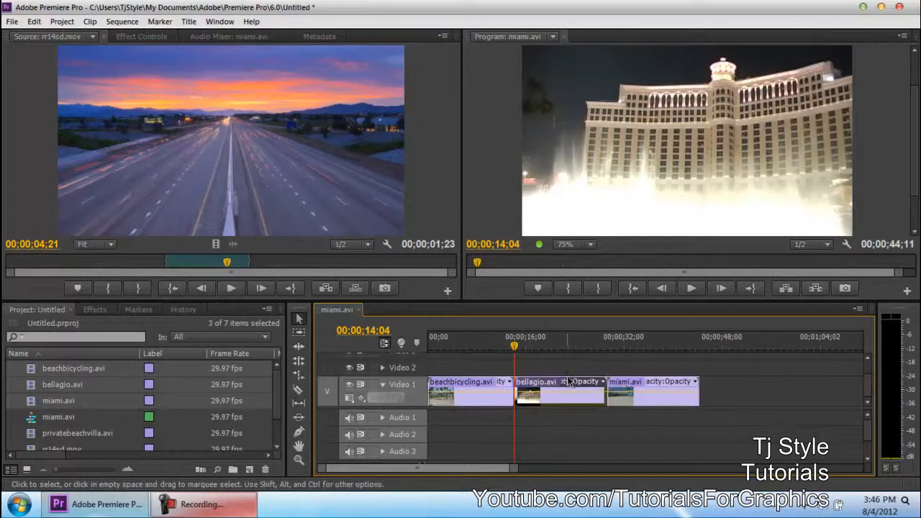
# Step: Move miami.avi later so it ends at 00;01;00;13 and shift bellagio.avi about 7 seconds later, leaving gaps between all three clips
pyautogui.click(646, 388)
pyautogui.click(633, 387)
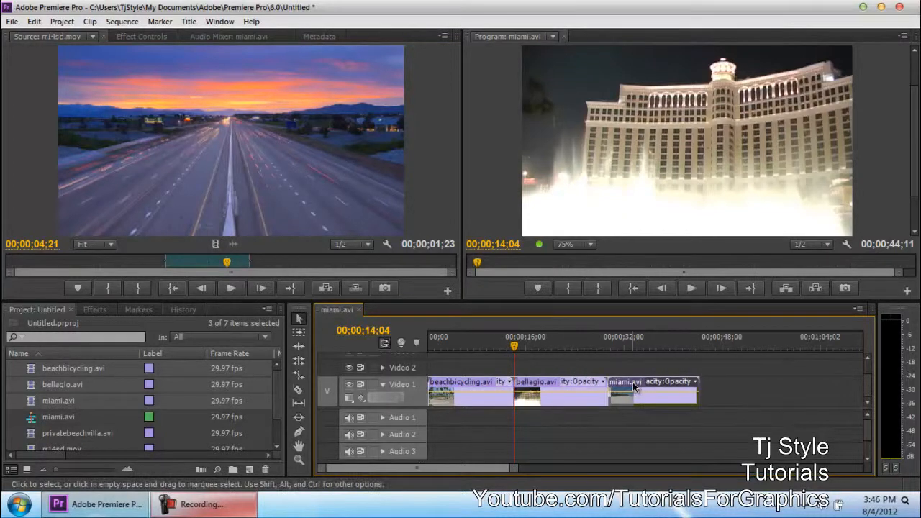
pyautogui.moveTo(632, 382); pyautogui.dragTo(641, 381)
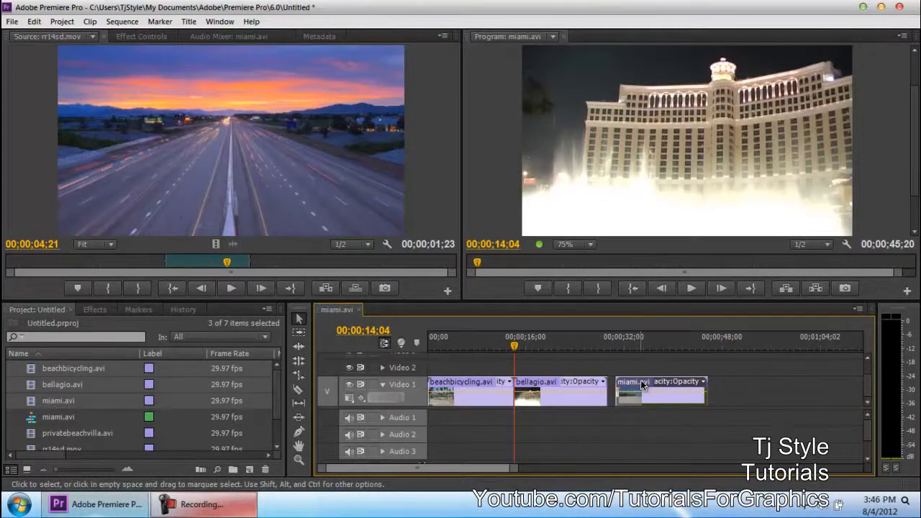
pyautogui.moveTo(682, 387); pyautogui.dragTo(774, 387)
pyautogui.moveTo(536, 384); pyautogui.dragTo(577, 387)
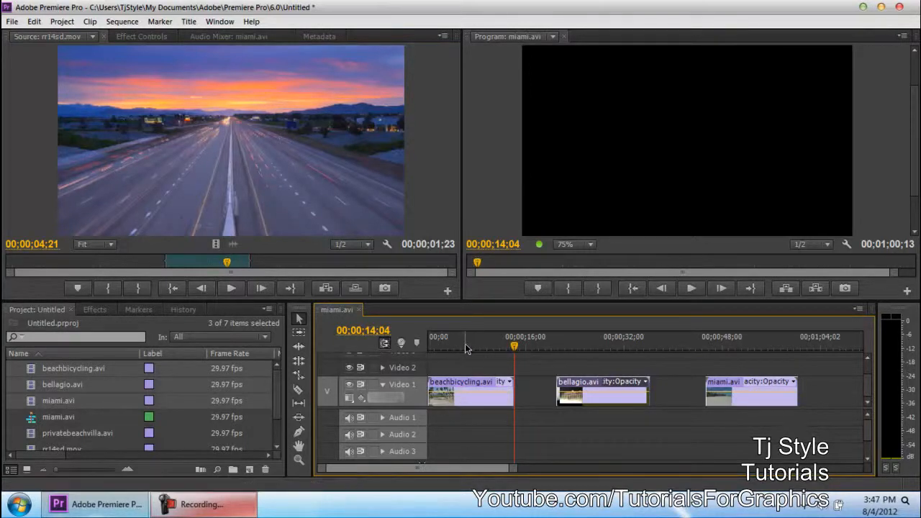
pyautogui.click(232, 510)
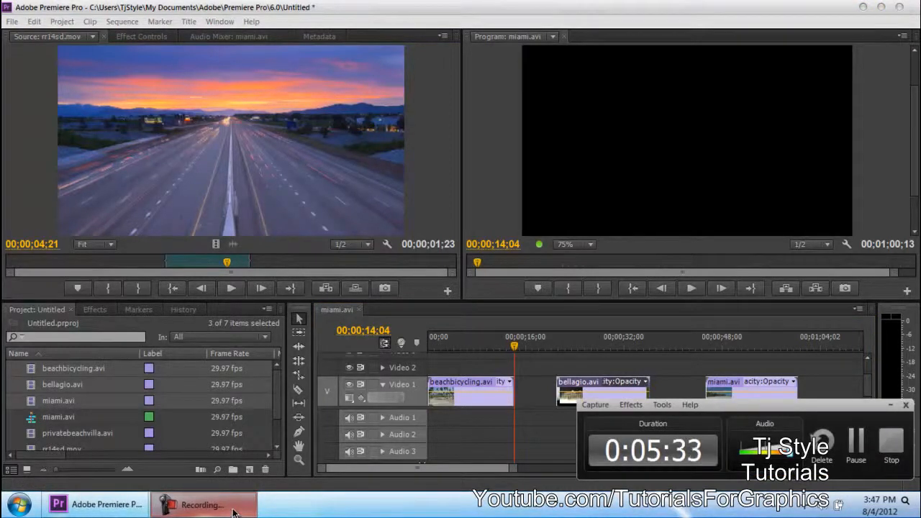
pyautogui.click(232, 510)
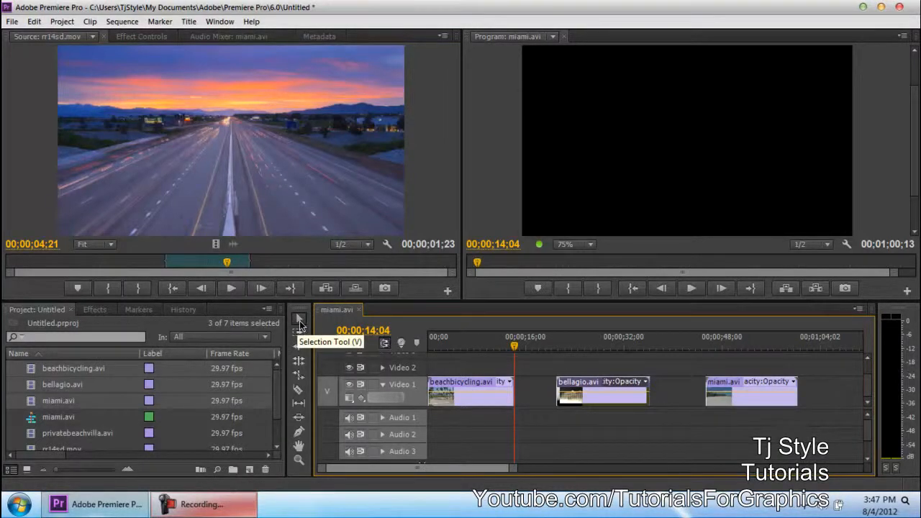
# Step: Split miami.avi on Video 1 at 00;00;51;13 with the Razor tool
pyautogui.click(299, 391)
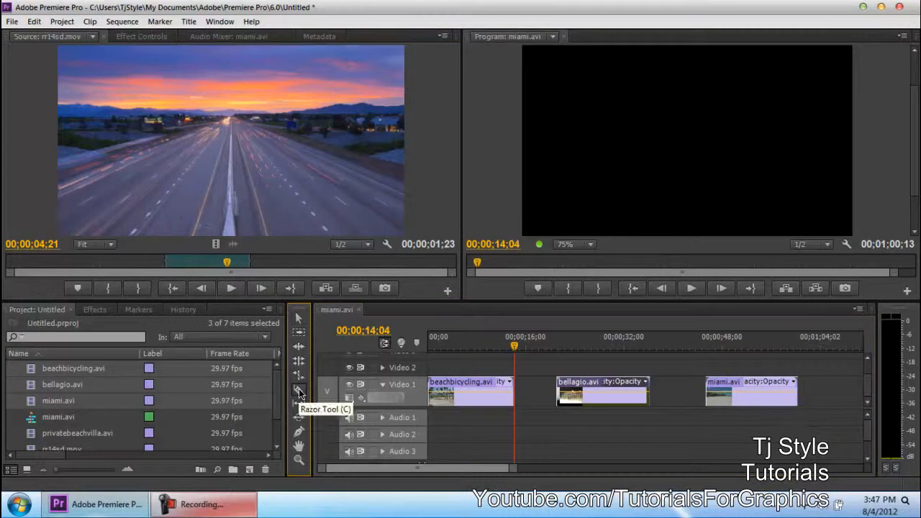
pyautogui.moveTo(486, 354); pyautogui.dragTo(746, 345)
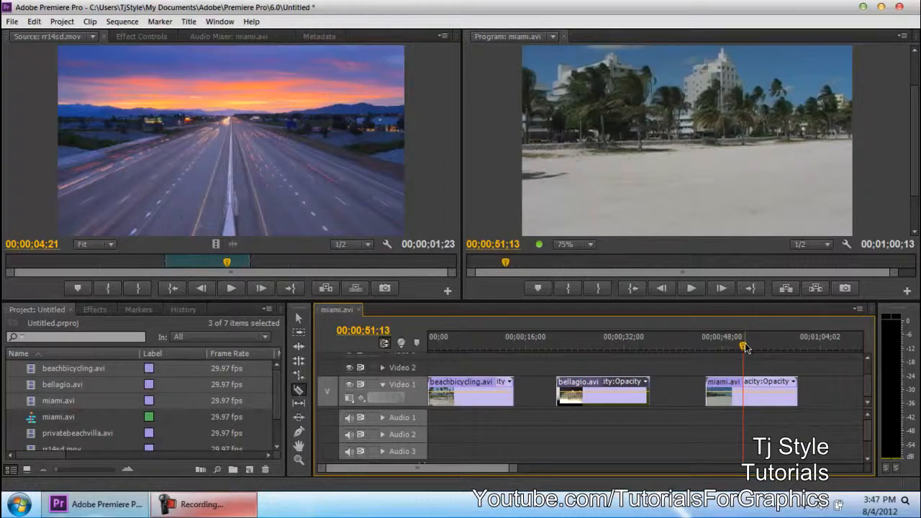
pyautogui.click(745, 388)
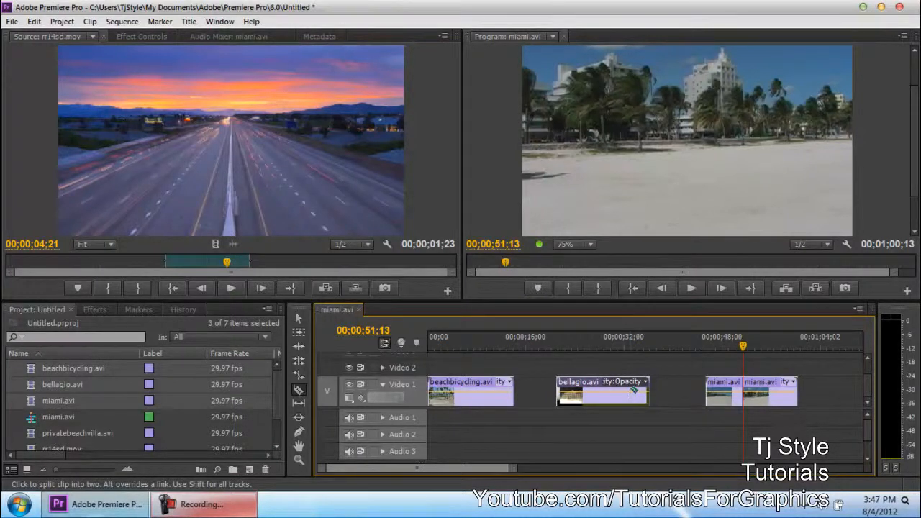
# Step: Pull the two miami.avi pieces apart, moving the first about 4 seconds earlier and the second to end at 00;01;04;25
pyautogui.press('v')
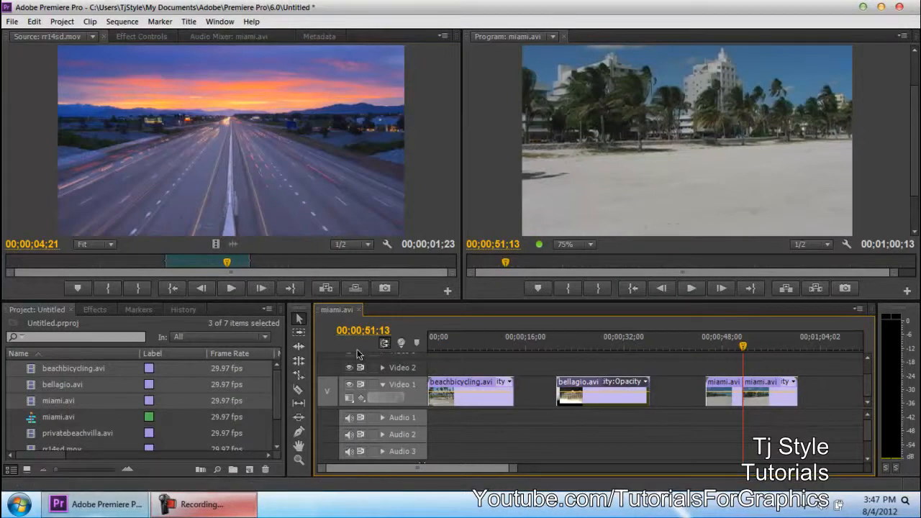
pyautogui.moveTo(717, 391); pyautogui.dragTo(693, 390)
pyautogui.moveTo(763, 385); pyautogui.dragTo(790, 382)
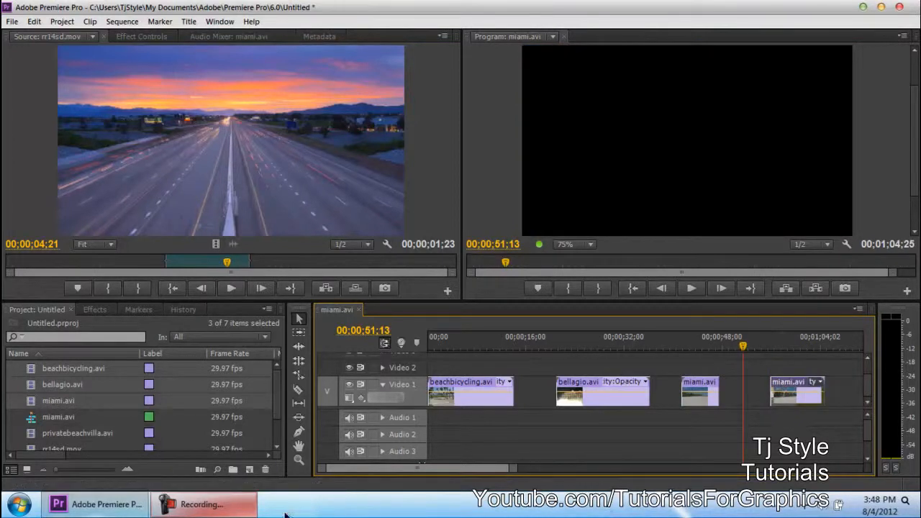
pyautogui.click(232, 513)
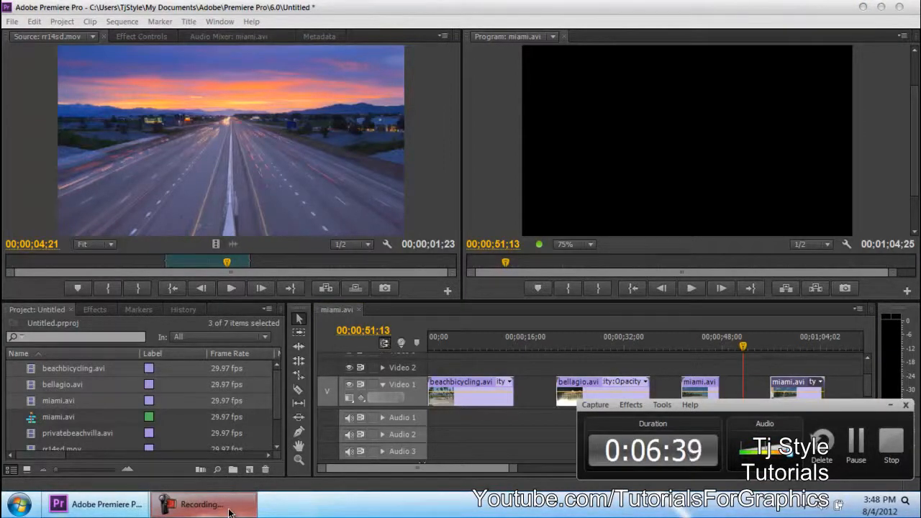
pyautogui.click(229, 514)
# Step: Move the playhead to 00;00;10;19 and undo both moves of the miami.avi pieces and their split
pyautogui.click(492, 341)
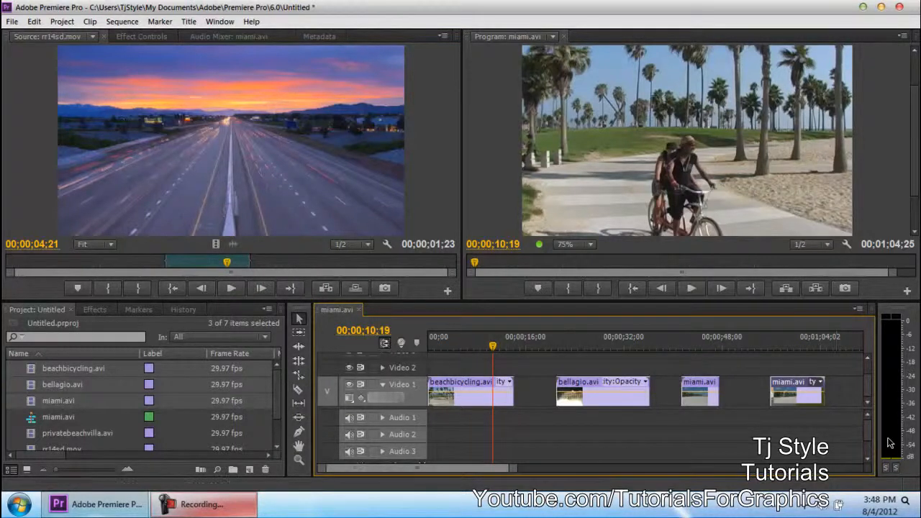
pyautogui.hotkey('ctrl', 'z')
pyautogui.hotkey('ctrl', 'z')
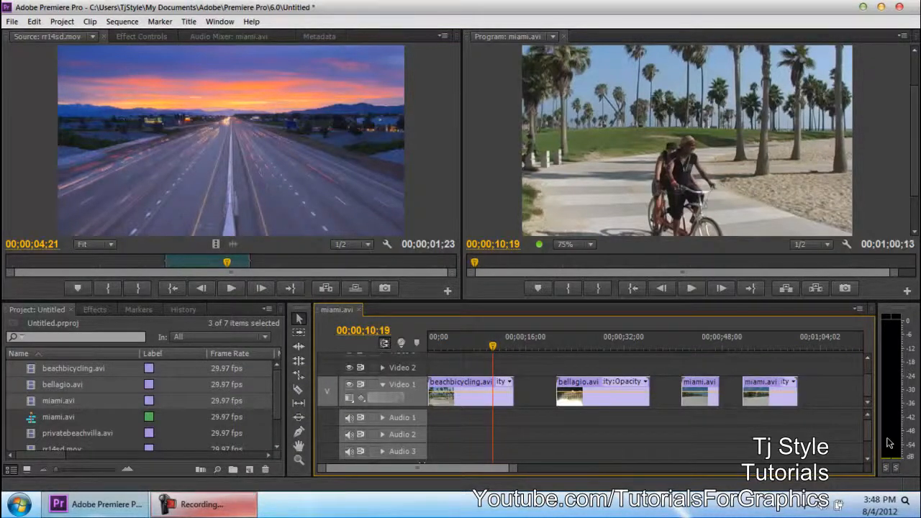
pyautogui.hotkey('ctrl', 'z')
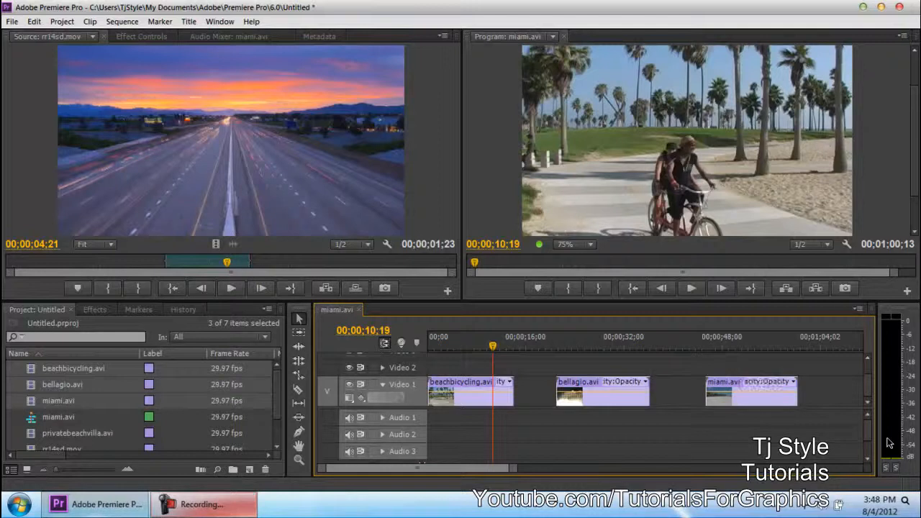
# Step: Split miami.avi at 00;00;51;07 with the Razor tool and delete the part after the cut
pyautogui.click(739, 347)
pyautogui.moveTo(739, 347); pyautogui.dragTo(742, 347)
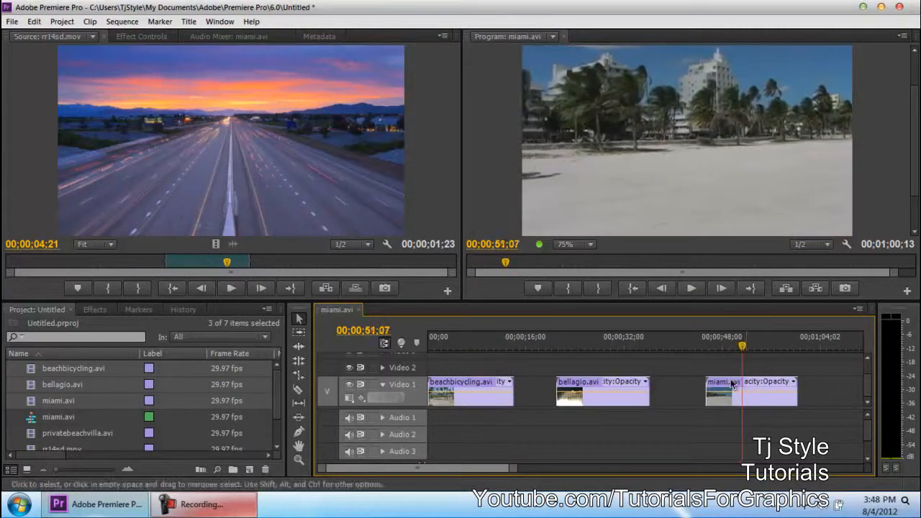
pyautogui.press('c')
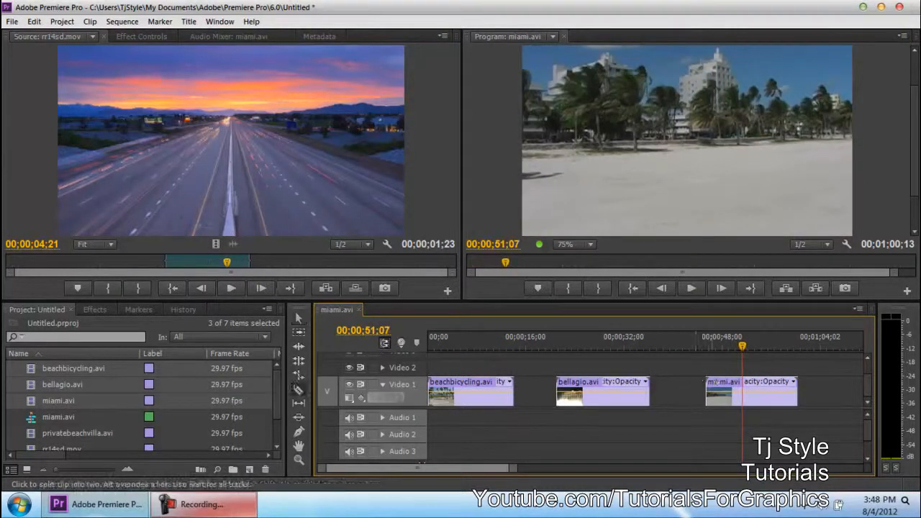
pyautogui.click(743, 392)
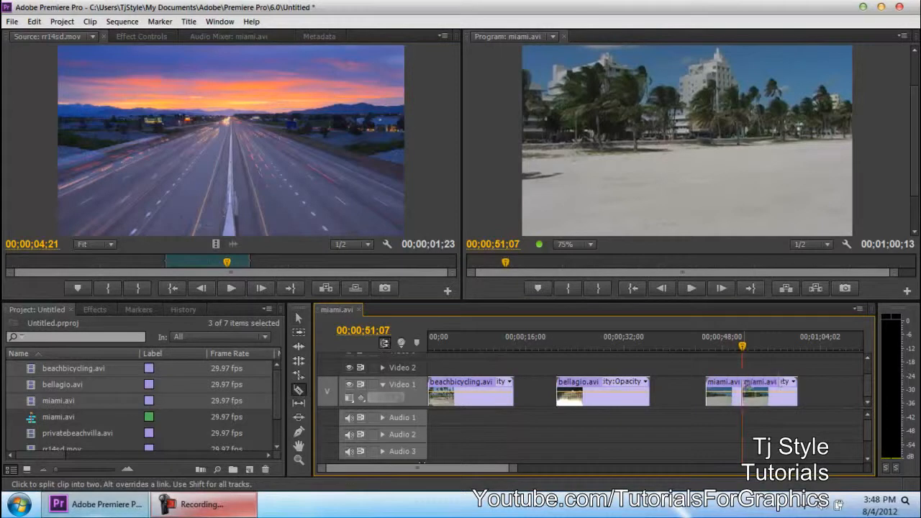
pyautogui.press('v')
pyautogui.click(767, 387)
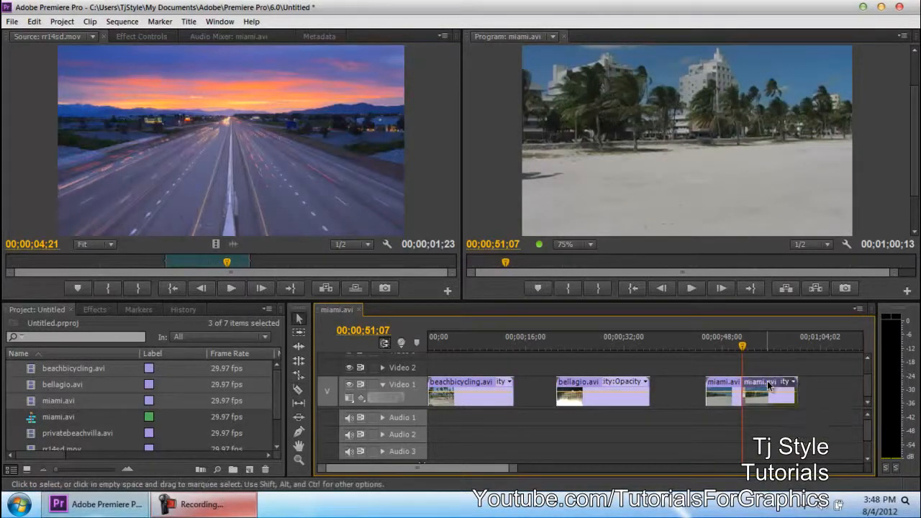
pyautogui.press('Delete')
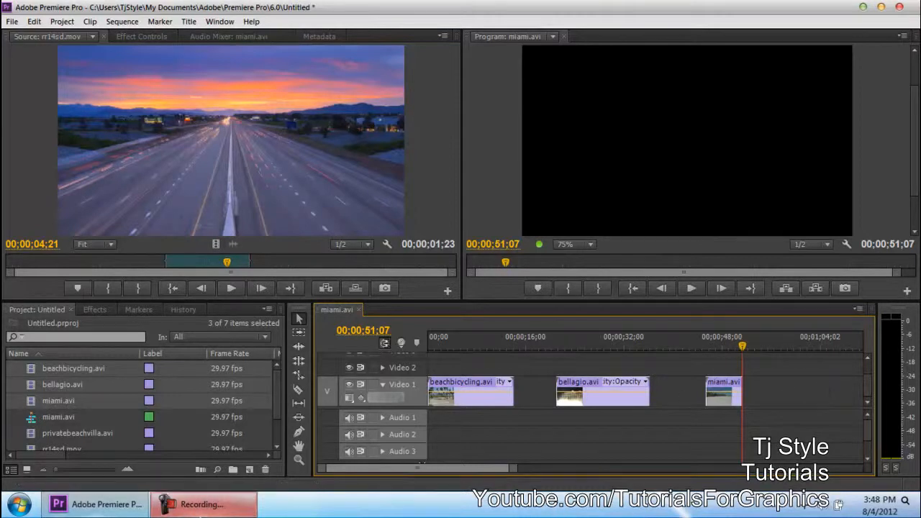
pyautogui.click(209, 507)
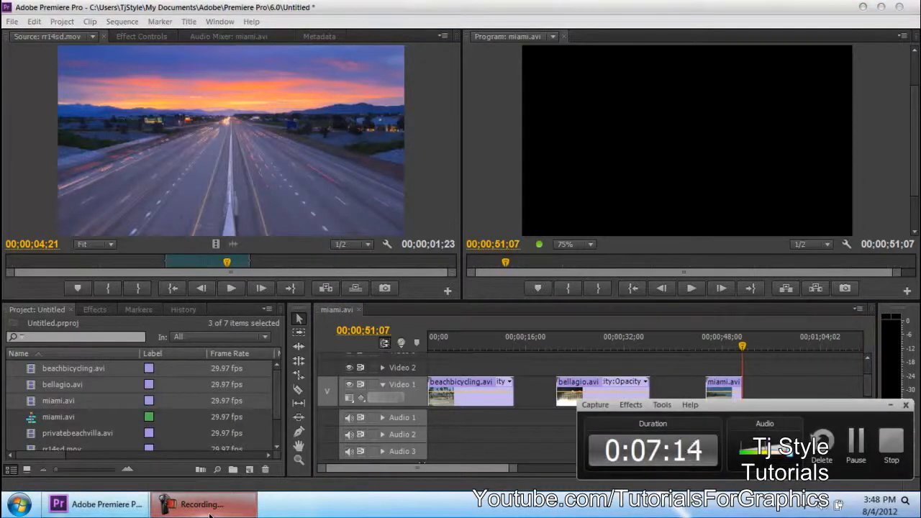
pyautogui.click(209, 507)
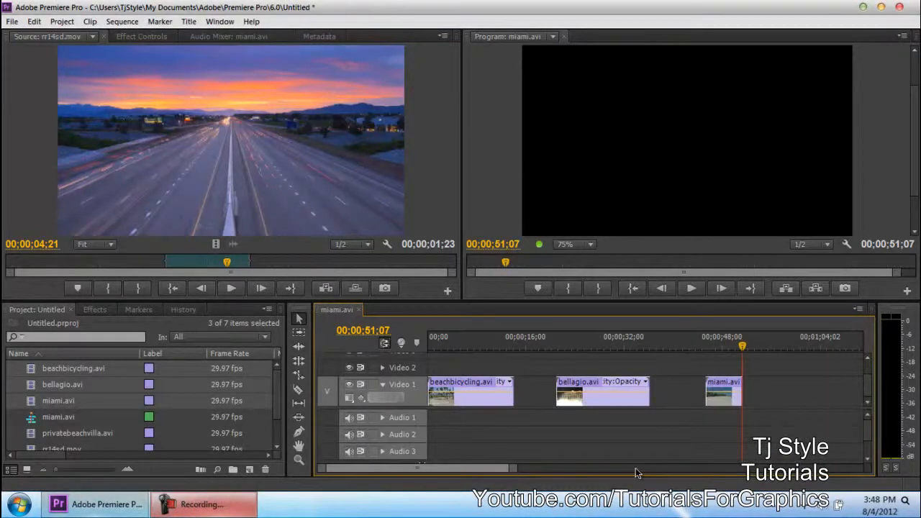
# Step: Undo the deletion and split of miami.avi as well as the earlier shift of bellagio.avi
pyautogui.hotkey('ctrl', 'v')
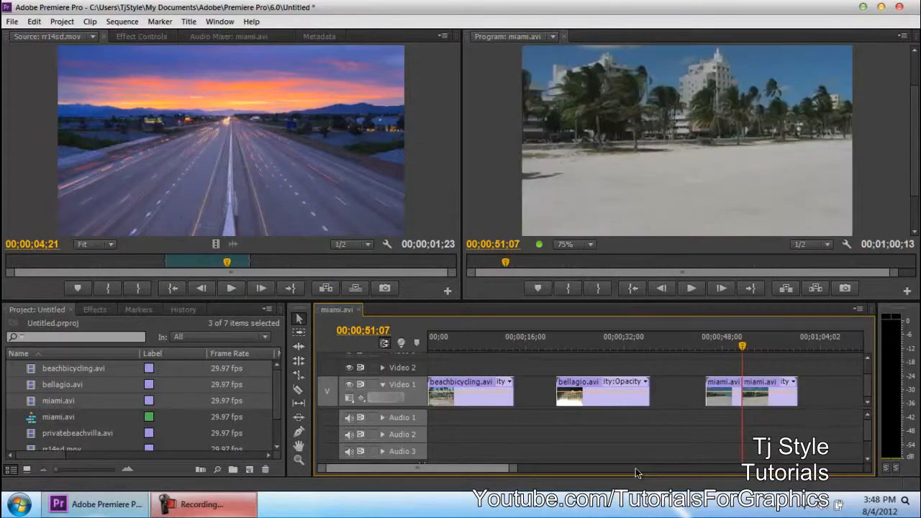
pyautogui.hotkey('ctrl', 'z')
pyautogui.hotkey('ctrl', 'z')
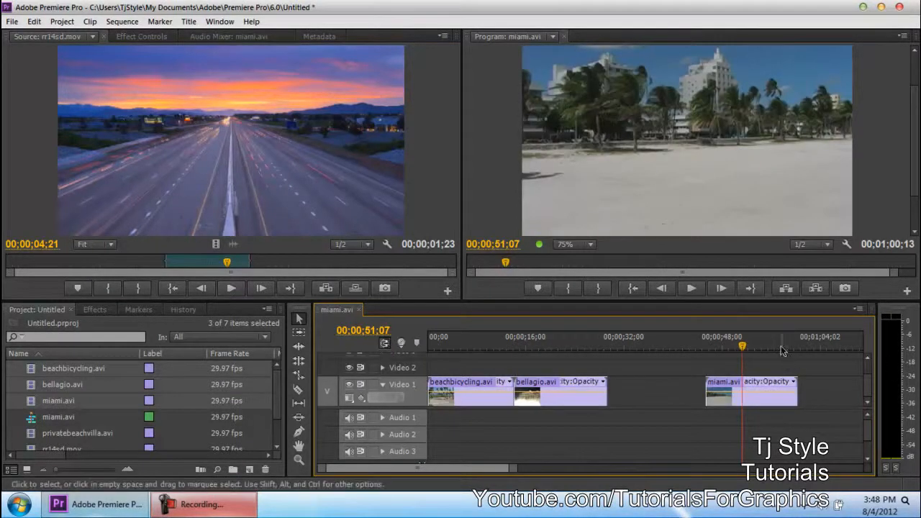
# Step: Scrub the playhead within miami.avi and leave it at 00;00;54;22
pyautogui.moveTo(742, 346); pyautogui.dragTo(733, 346)
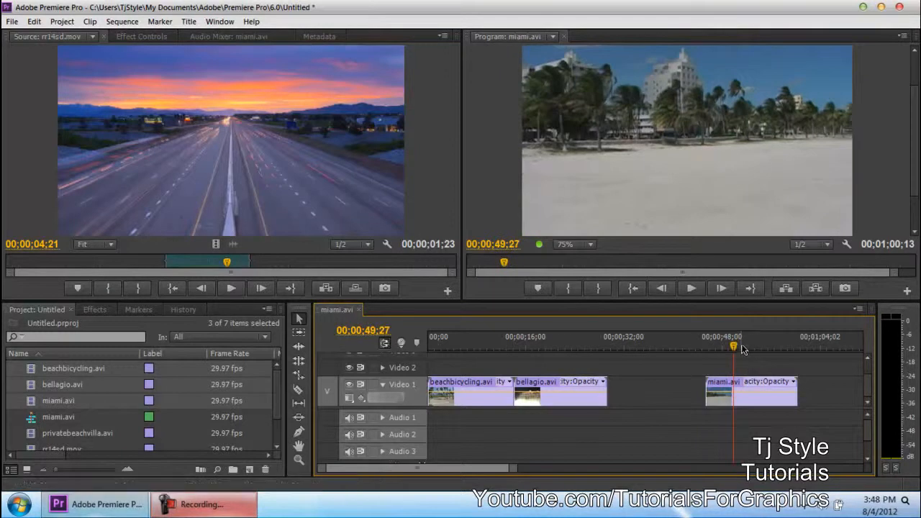
pyautogui.click(746, 346)
pyautogui.moveTo(747, 346)
pyautogui.mouseDown()
pyautogui.moveTo(734, 346)
pyautogui.moveTo(765, 346)
pyautogui.mouseUp()
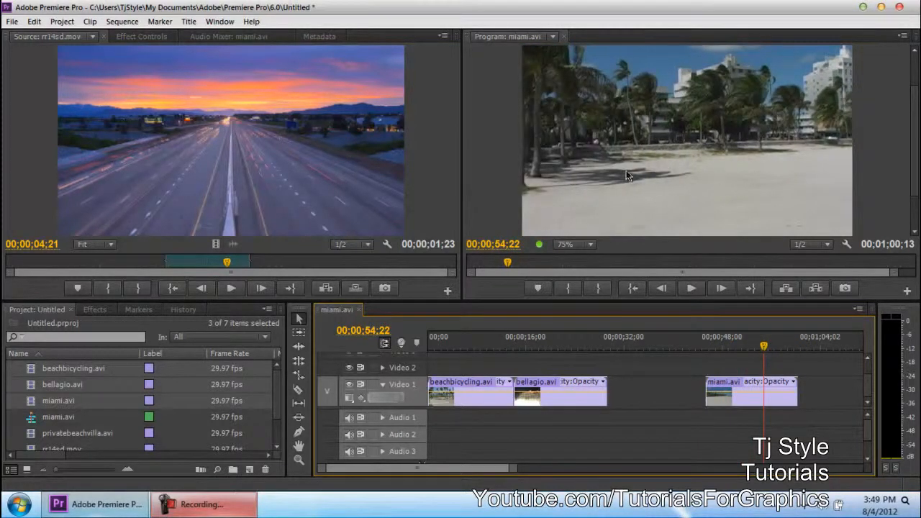
# Step: Trim the end of miami.avi back to 00;00;56;03, just past the playhead
pyautogui.click(745, 385)
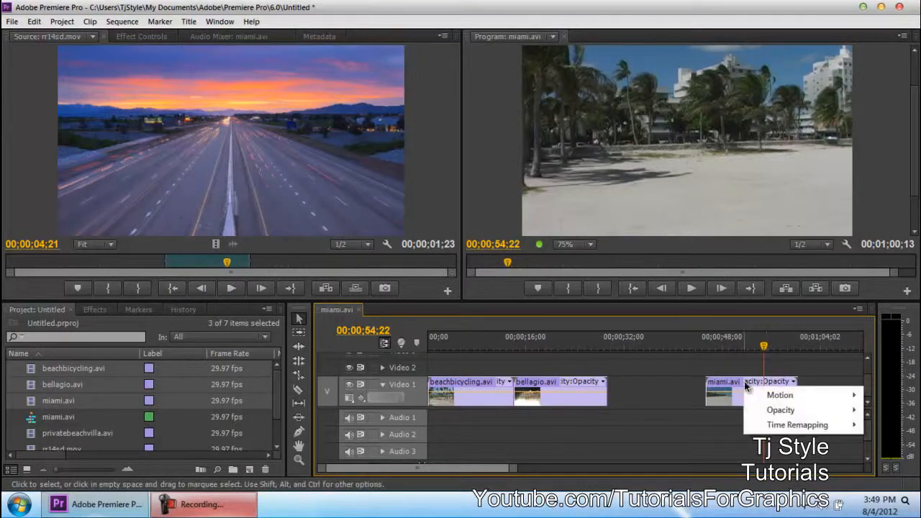
pyautogui.click(738, 382)
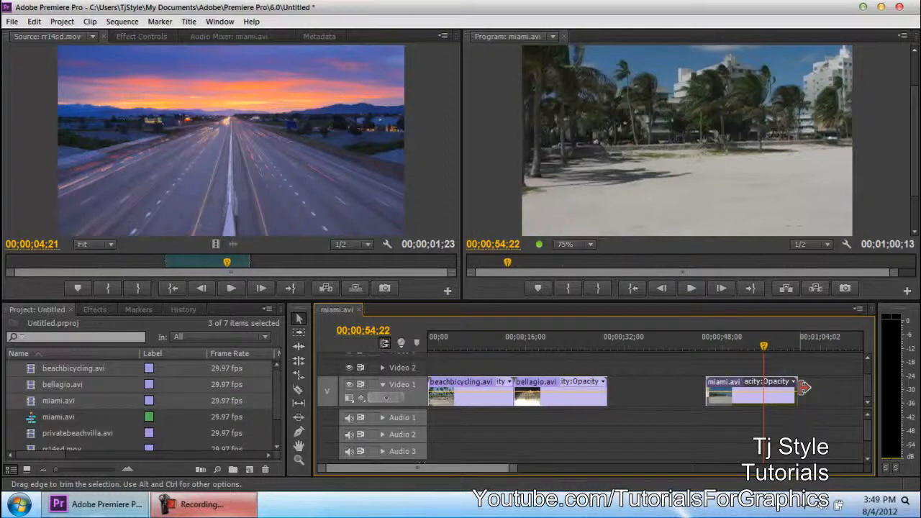
pyautogui.click(793, 381)
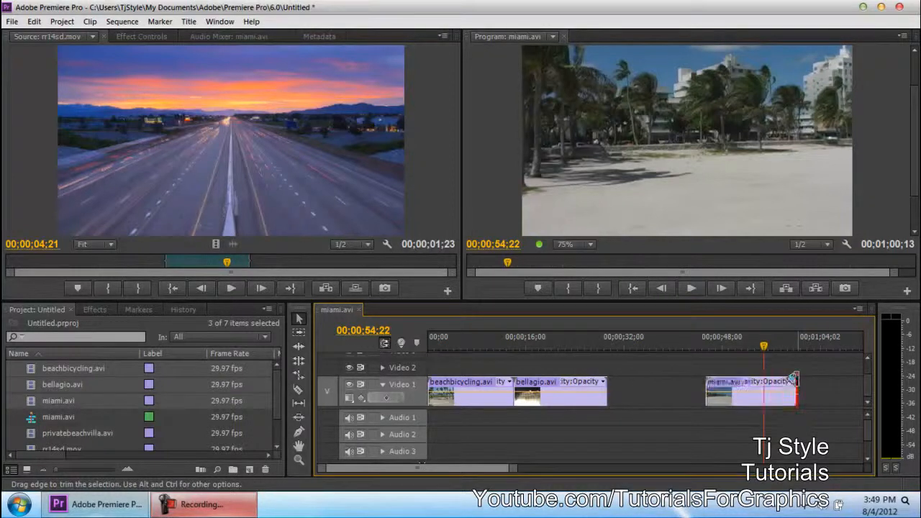
pyautogui.moveTo(794, 380); pyautogui.dragTo(777, 397)
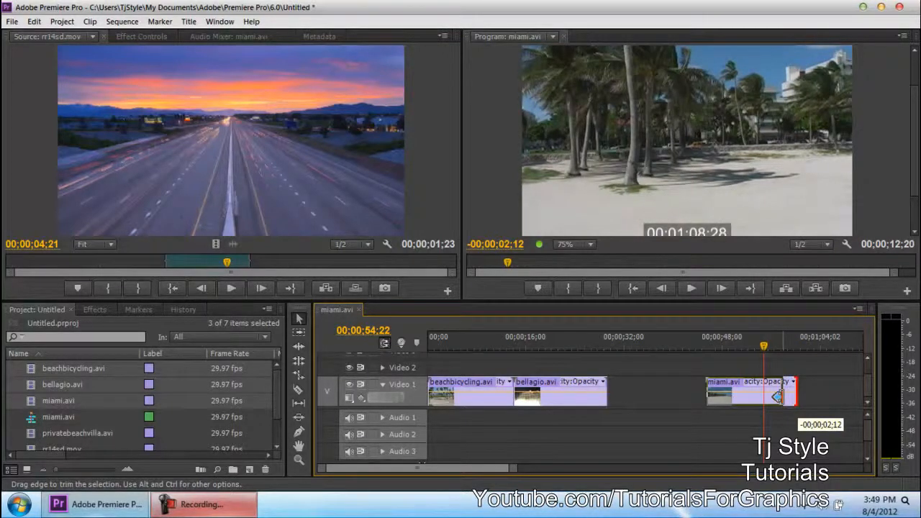
pyautogui.moveTo(777, 397); pyautogui.dragTo(765, 395)
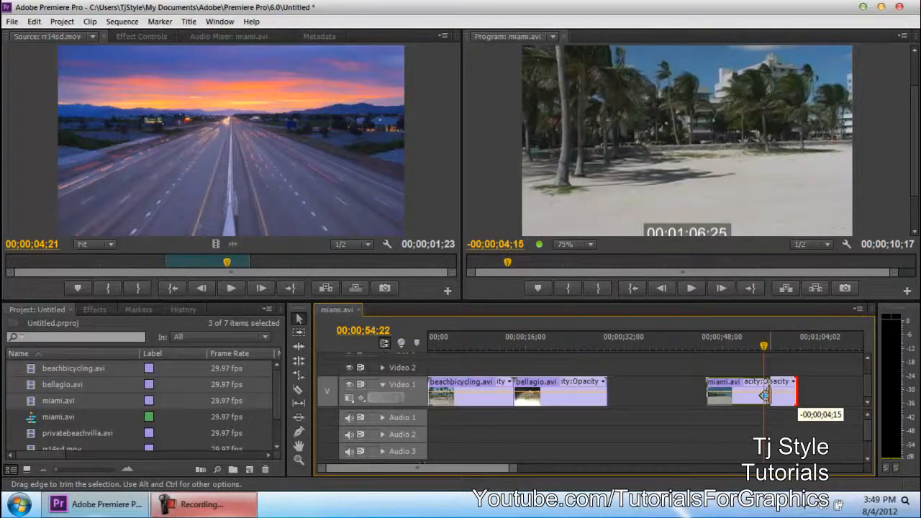
pyautogui.moveTo(764, 395); pyautogui.dragTo(767, 396)
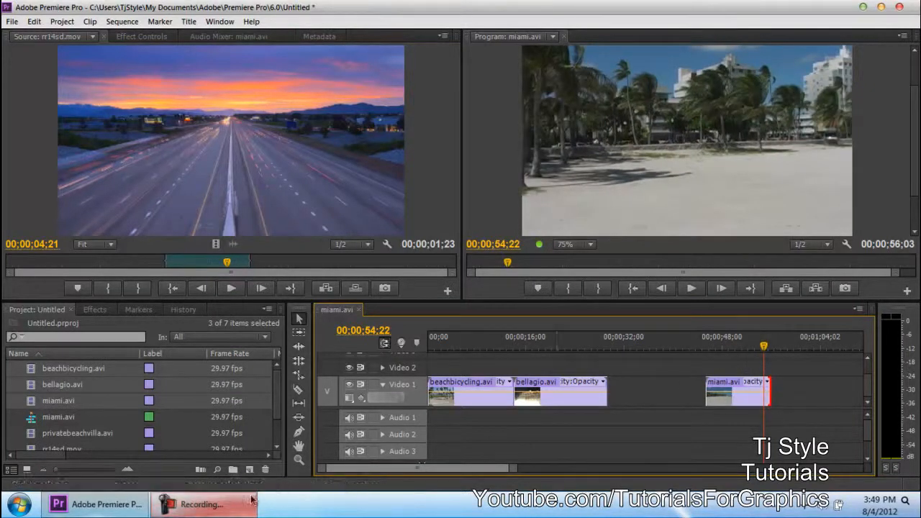
pyautogui.click(229, 503)
pyautogui.click(232, 509)
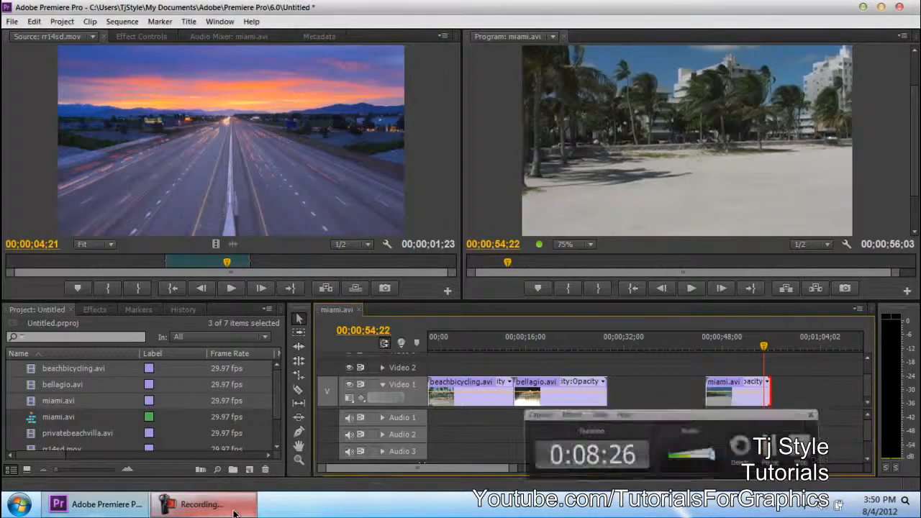
# Step: Extend the trimmed end of miami.avi to its full length, ending at 00;01;00;13, and show all three clips in the timeline
pyautogui.click(727, 383)
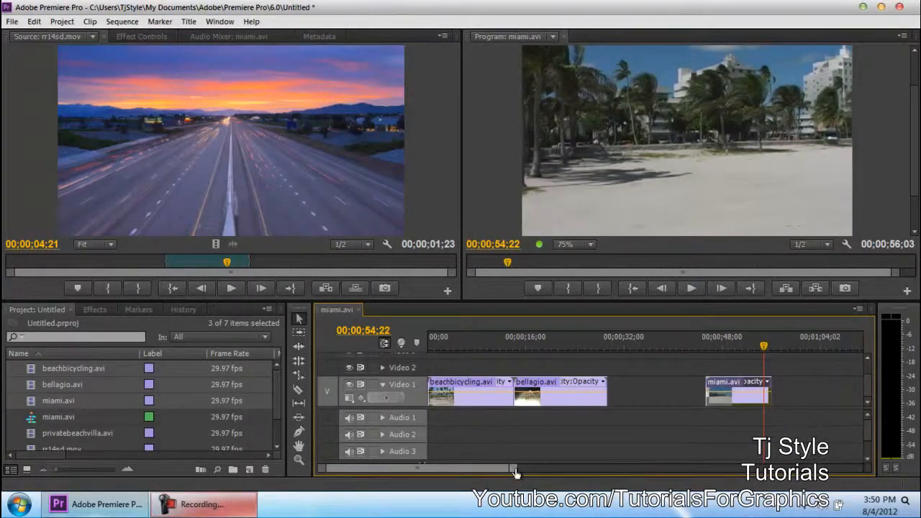
pyautogui.moveTo(515, 471); pyautogui.dragTo(481, 471)
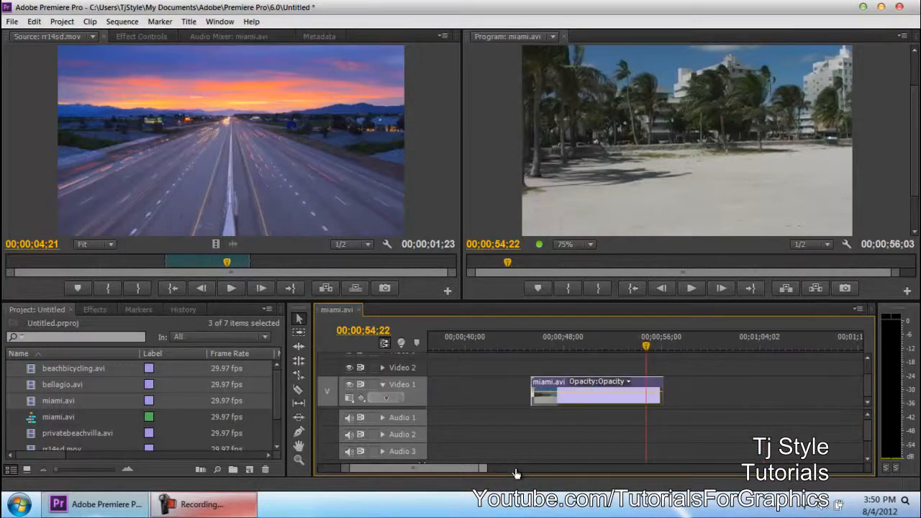
pyautogui.click(614, 387)
pyautogui.click(548, 384)
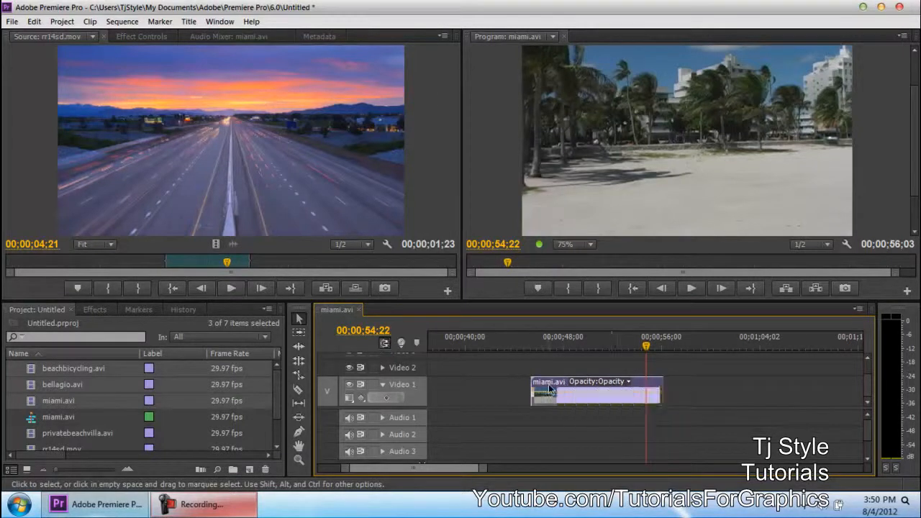
pyautogui.click(656, 387)
pyautogui.moveTo(656, 386); pyautogui.dragTo(836, 386)
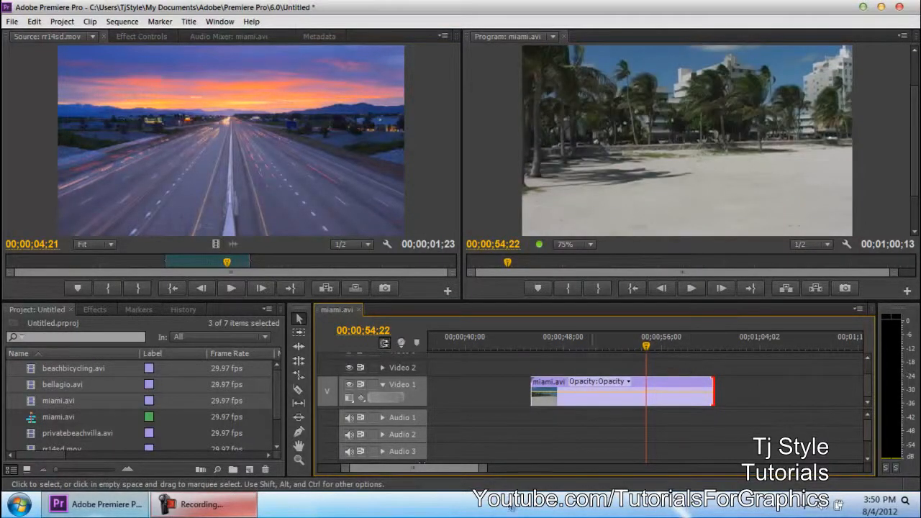
pyautogui.moveTo(482, 469); pyautogui.dragTo(586, 468)
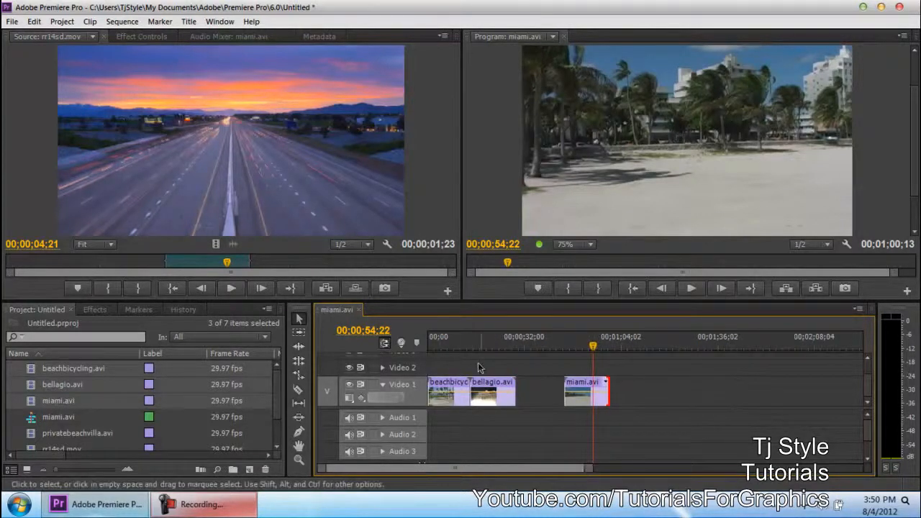
pyautogui.click(524, 386)
pyautogui.click(220, 508)
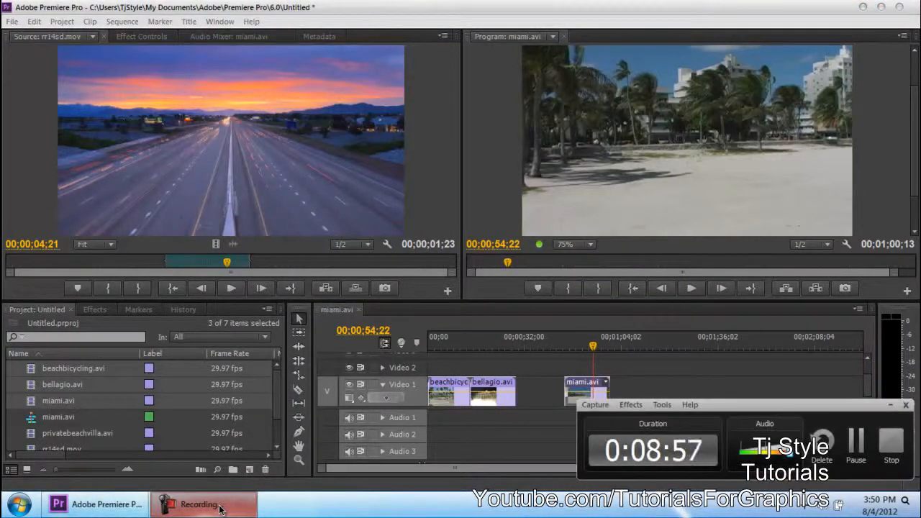
# Step: Move miami.avi back so it snaps to the end of bellagio.avi, and scrub the playhead within it to 00;00;37;13
pyautogui.click(219, 508)
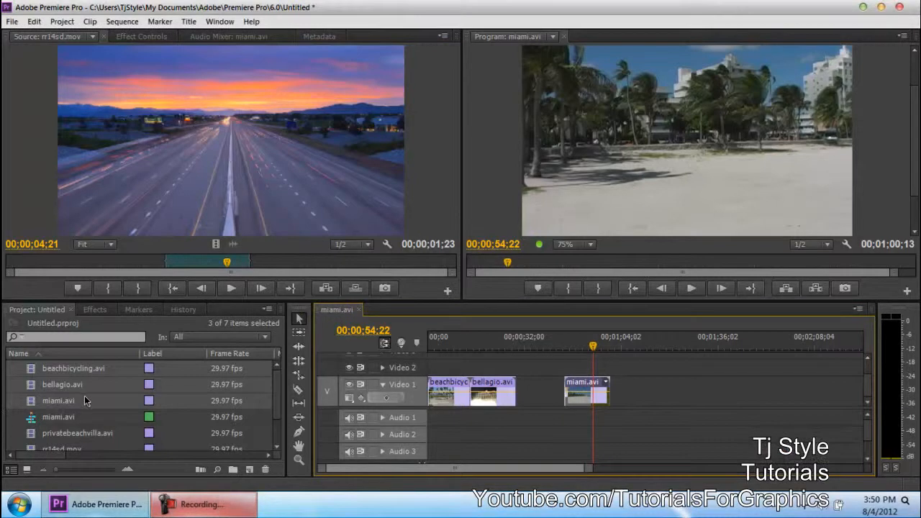
pyautogui.moveTo(576, 387); pyautogui.dragTo(532, 389)
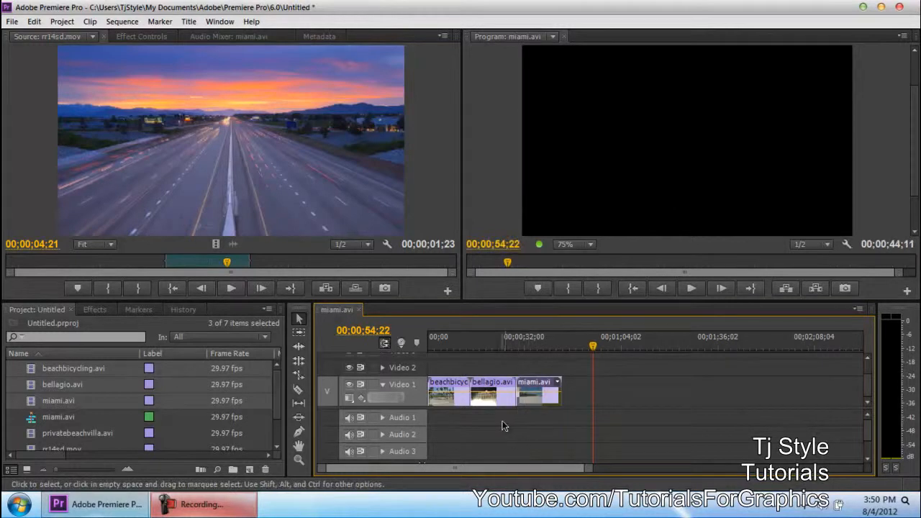
pyautogui.moveTo(511, 346); pyautogui.dragTo(537, 349)
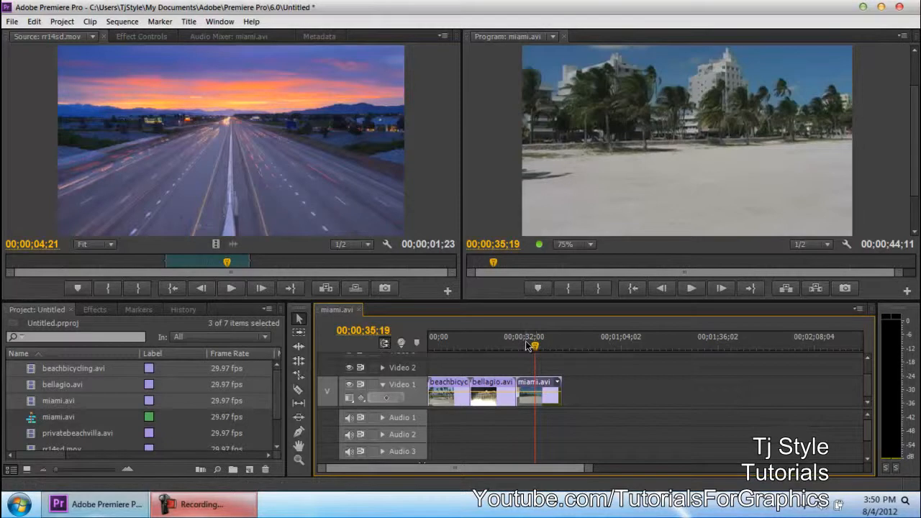
pyautogui.moveTo(526, 346); pyautogui.dragTo(541, 347)
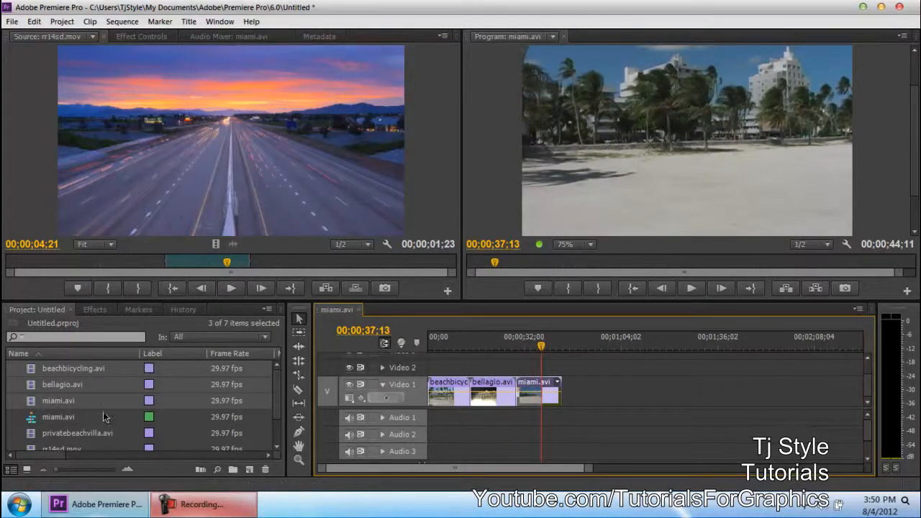
pyautogui.scroll(-2, 106, 408)
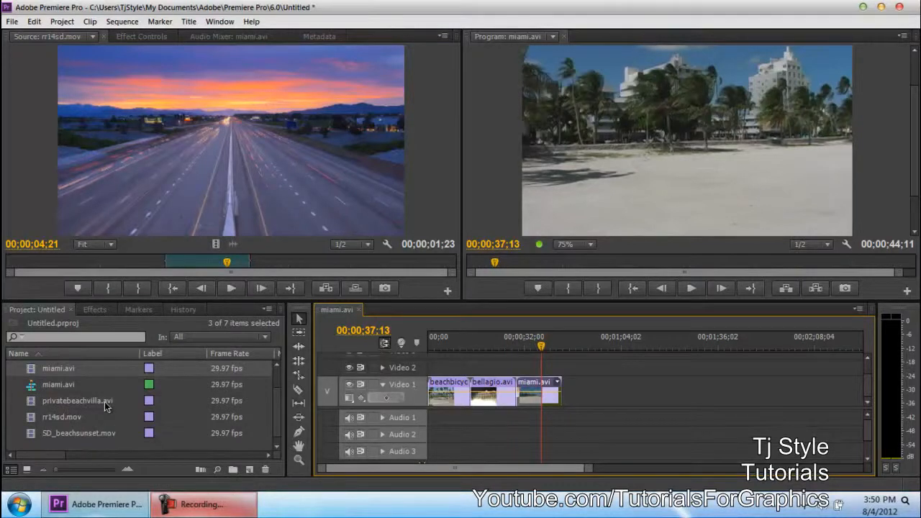
pyautogui.scroll(2, 104, 402)
pyautogui.scroll(-2, 104, 405)
pyautogui.click(60, 449)
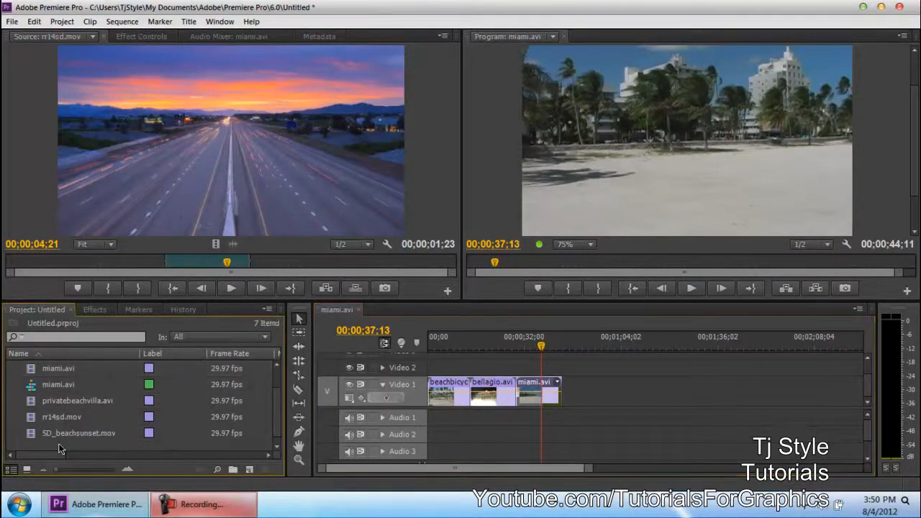
pyautogui.scroll(2, 113, 404)
pyautogui.scroll(-2, 113, 404)
pyautogui.click(178, 509)
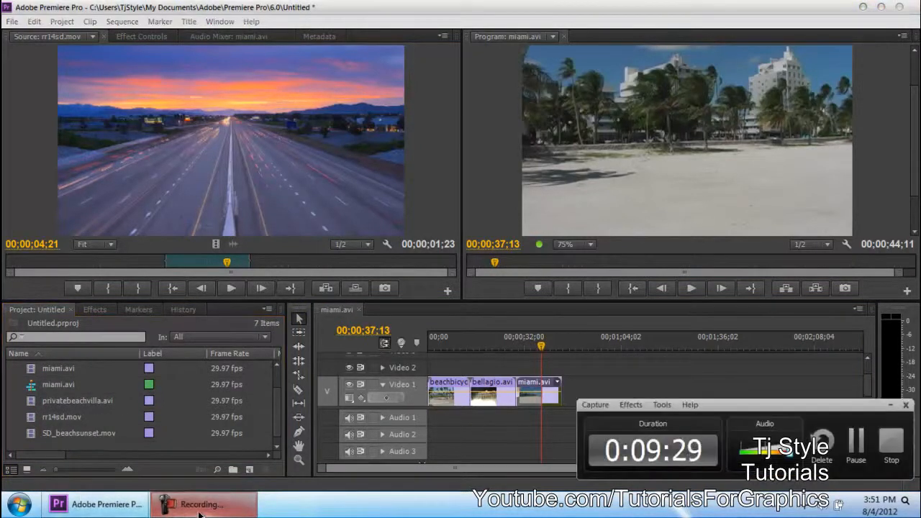
pyautogui.click(199, 512)
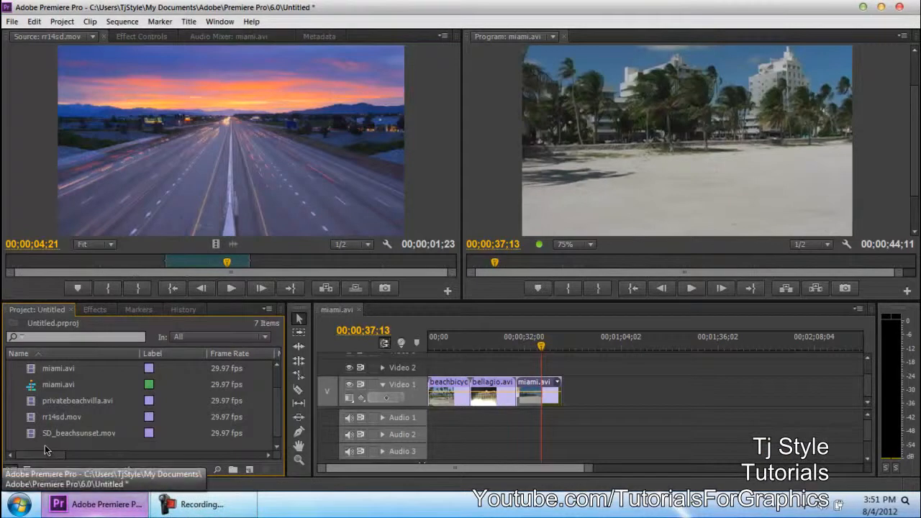
# Step: Import the Premiere project 01 from the Never Back Down folder inside Adobe Premiere Pro Files on drive D
pyautogui.doubleClick(45, 444)
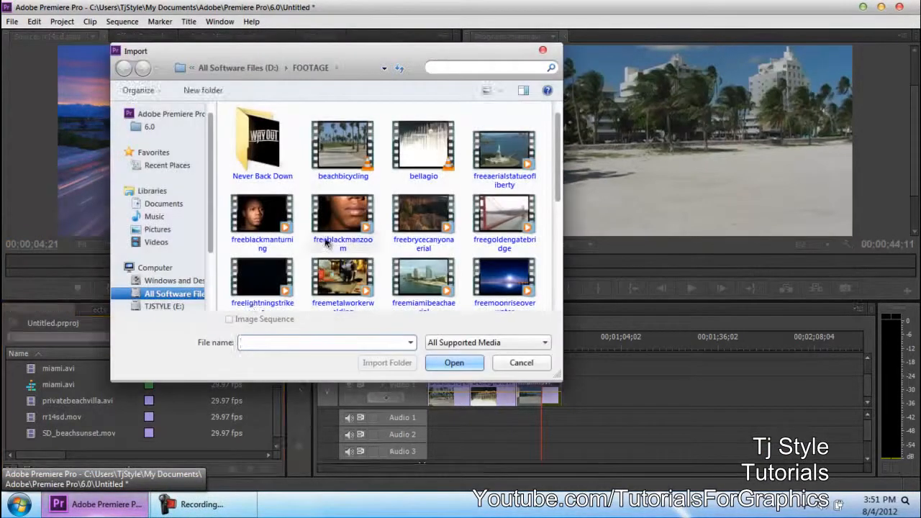
pyautogui.click(251, 68)
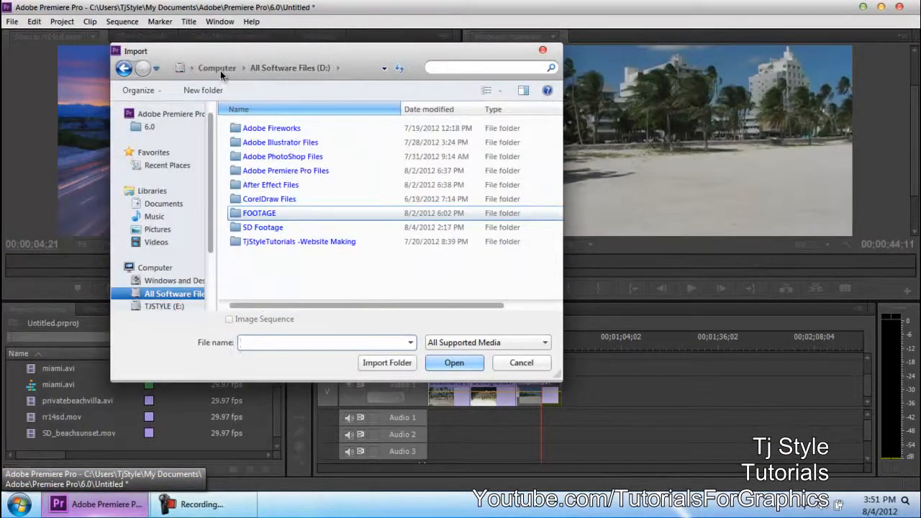
pyautogui.doubleClick(299, 175)
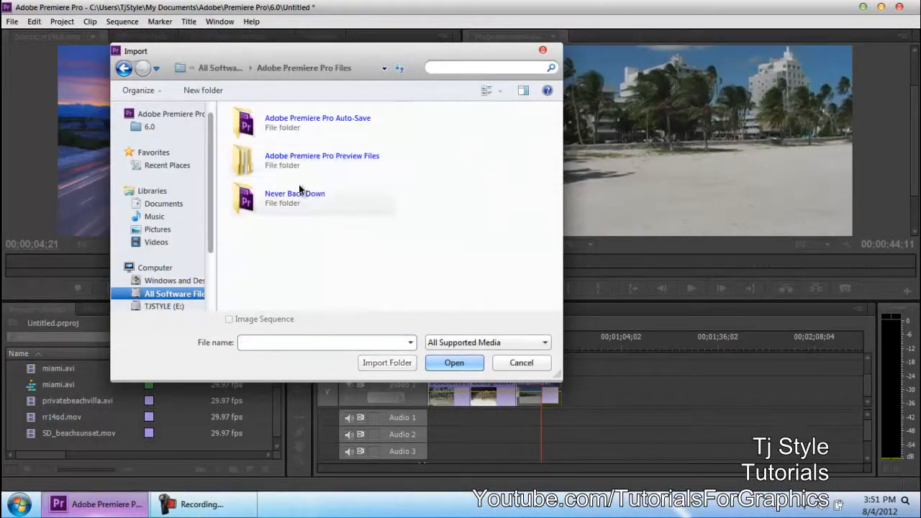
pyautogui.doubleClick(300, 195)
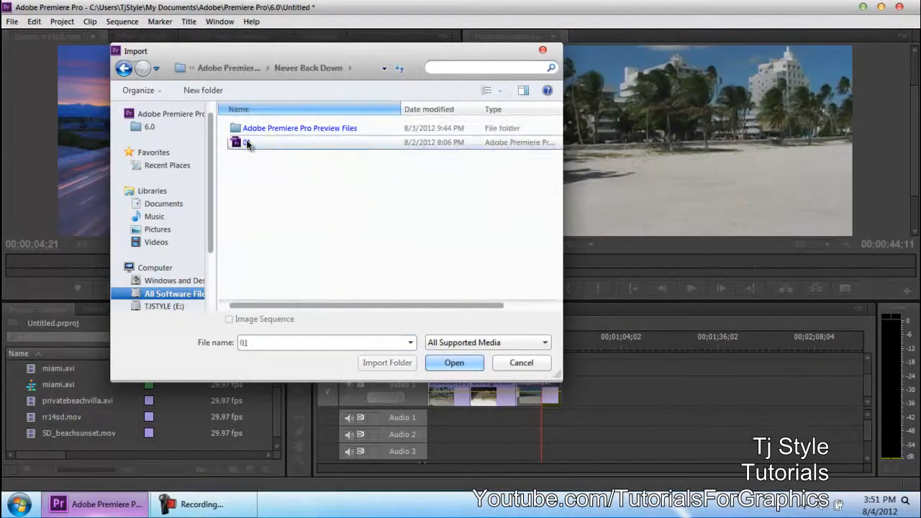
pyautogui.doubleClick(241, 143)
pyautogui.click(439, 285)
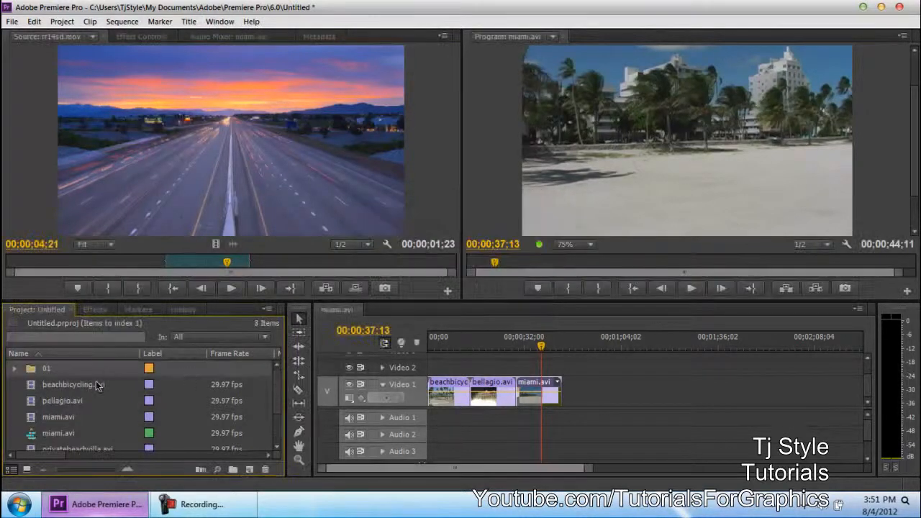
# Step: Expand the imported 01 bin and open its Never Back Down - 2.avi sequence in the timeline
pyautogui.click(14, 368)
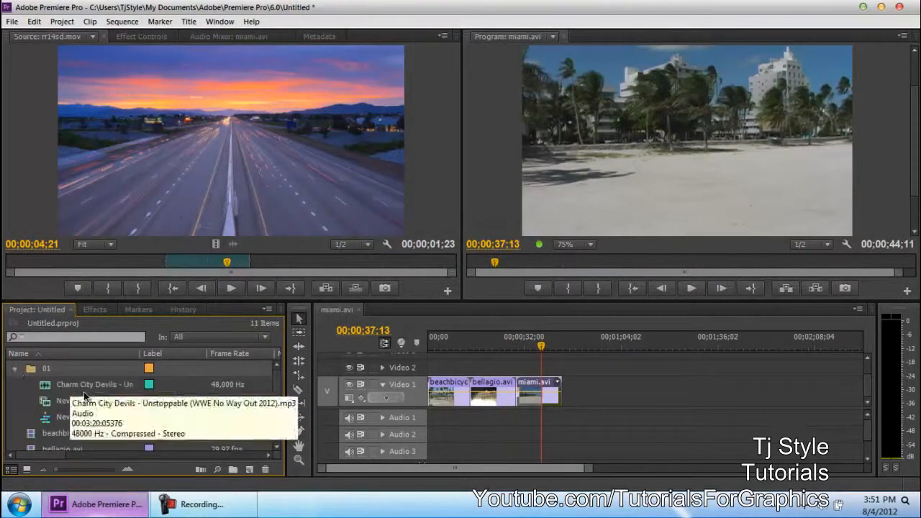
pyautogui.click(15, 370)
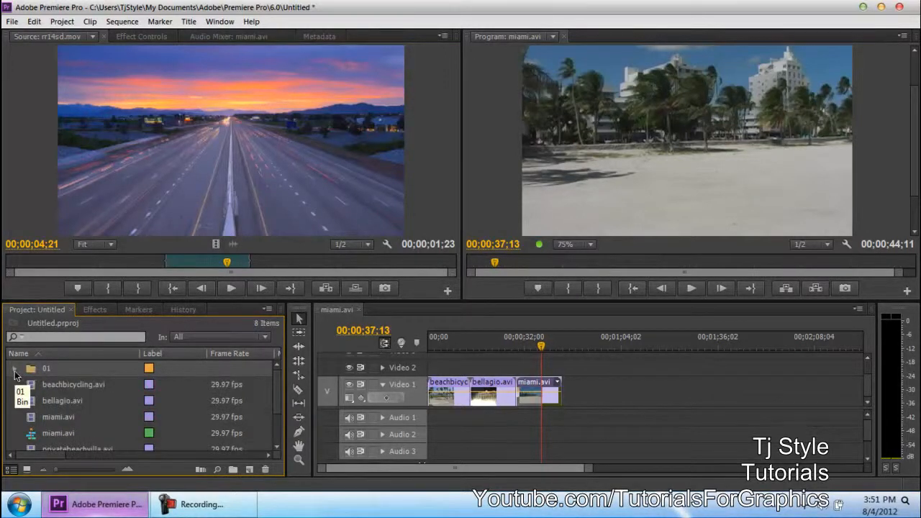
pyautogui.click(14, 370)
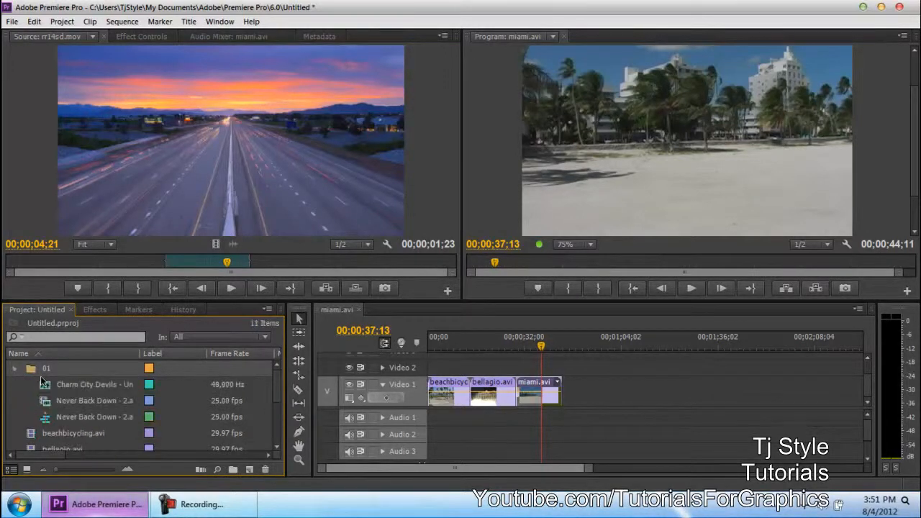
pyautogui.doubleClick(66, 419)
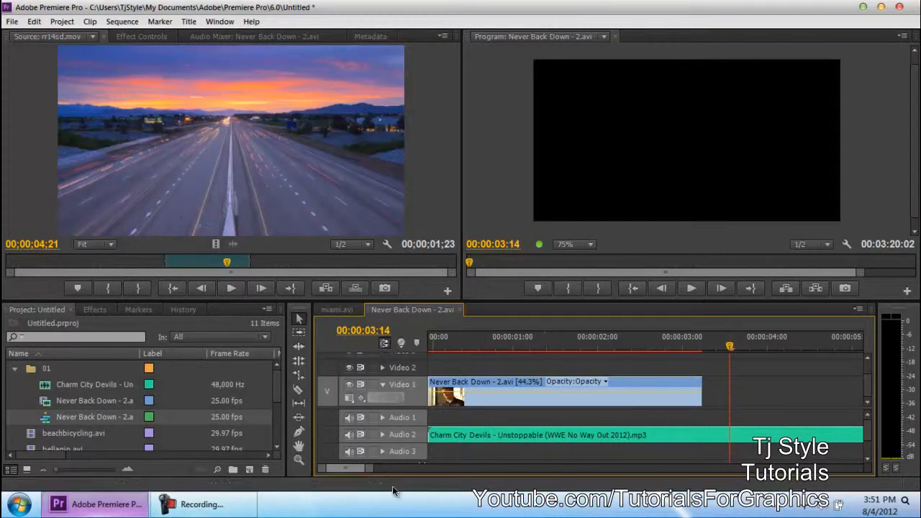
# Step: Play the Never Back Down - 2.avi sequence from its start and move the playhead back to 00:00:01:04
pyautogui.moveTo(374, 470); pyautogui.dragTo(446, 471)
pyautogui.press('Home')
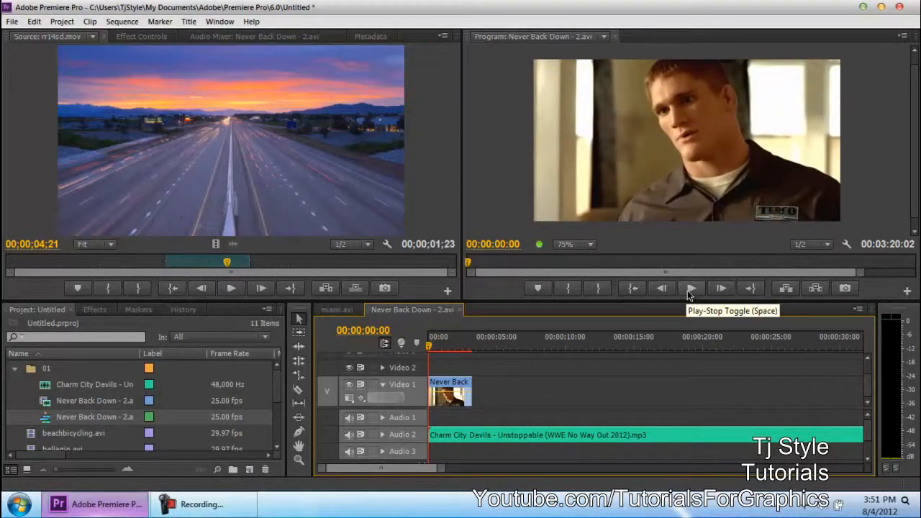
pyautogui.click(688, 291)
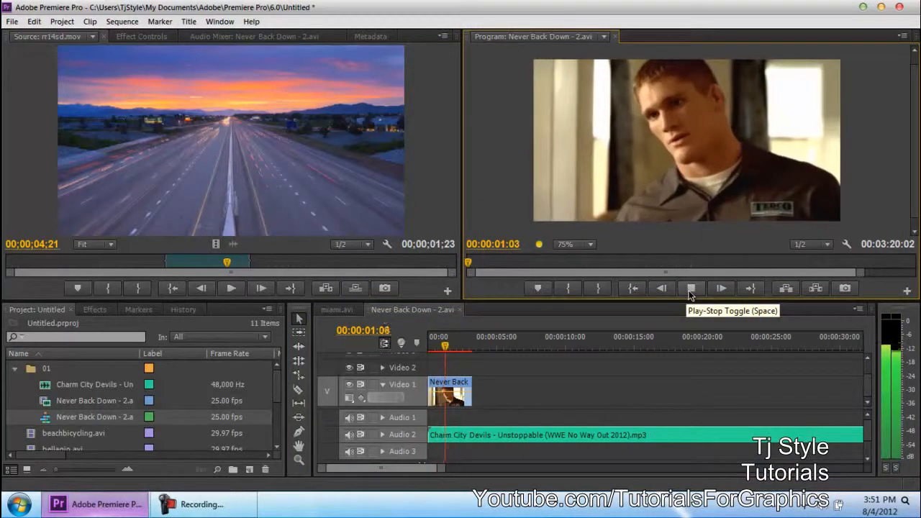
pyautogui.click(690, 289)
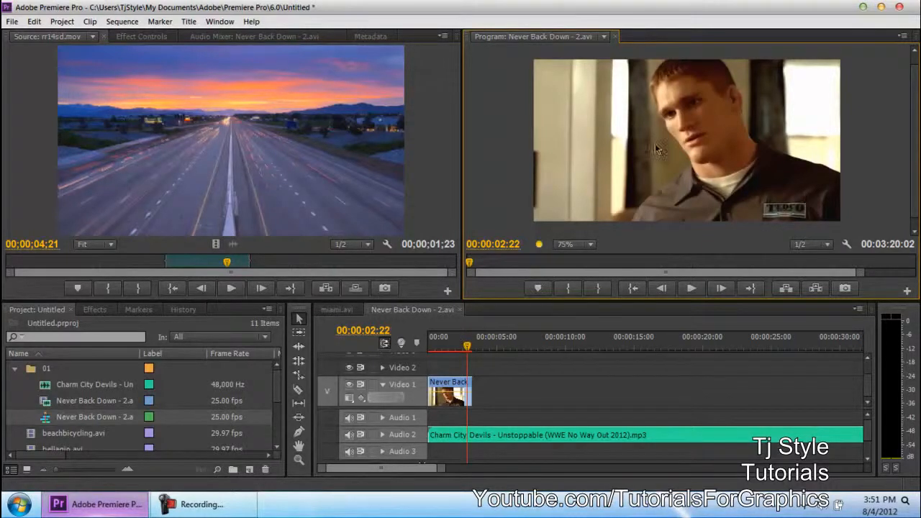
pyautogui.moveTo(459, 347); pyautogui.dragTo(445, 348)
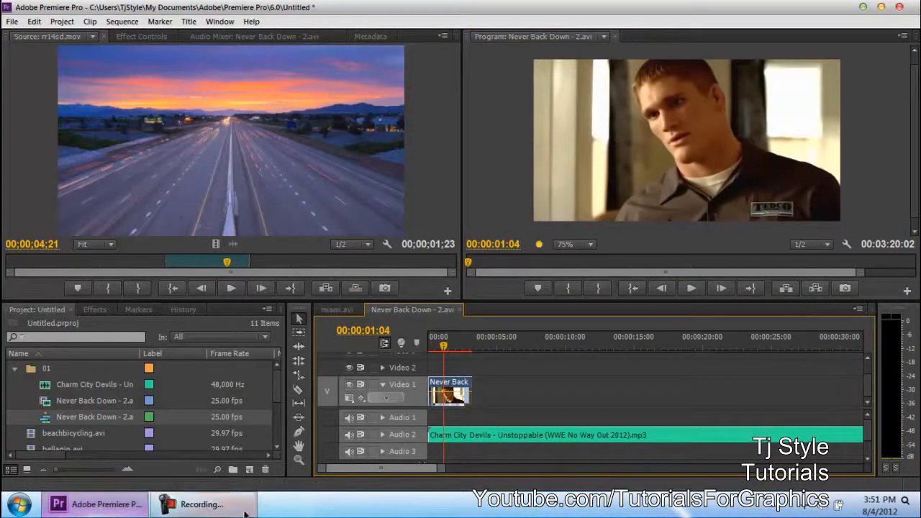
pyautogui.click(216, 507)
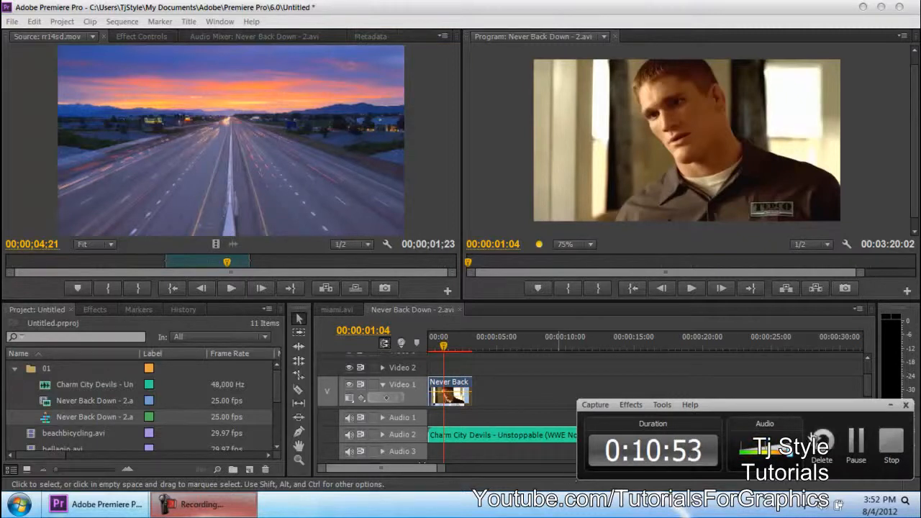
pyautogui.click(892, 407)
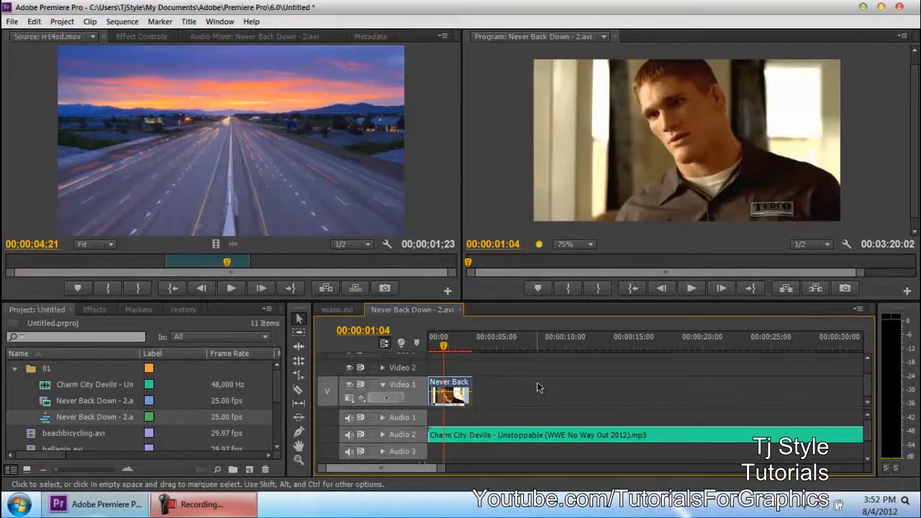
# Step: Open the Speed/Duration settings of the Never Back Down - 2.avi clip on Video 1 and set its speed to 100%
pyautogui.rightClick(446, 386)
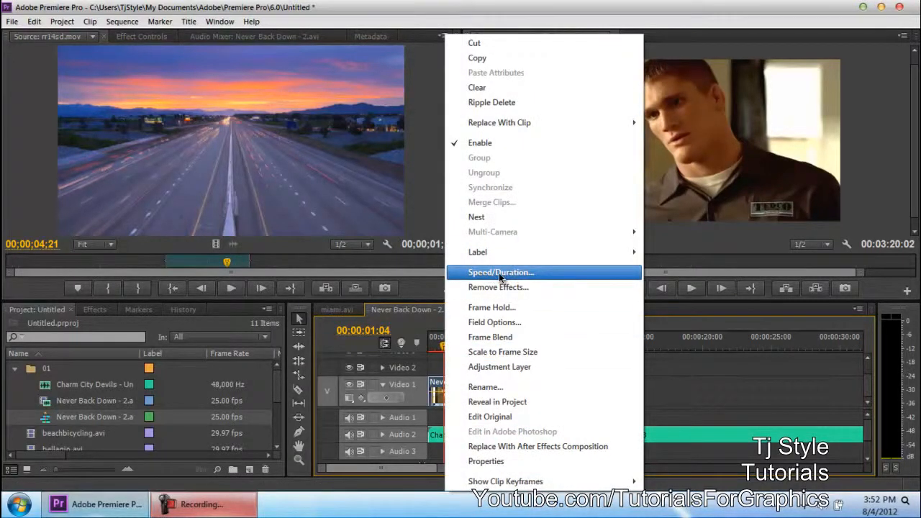
pyautogui.click(502, 273)
pyautogui.moveTo(455, 173); pyautogui.dragTo(683, 181)
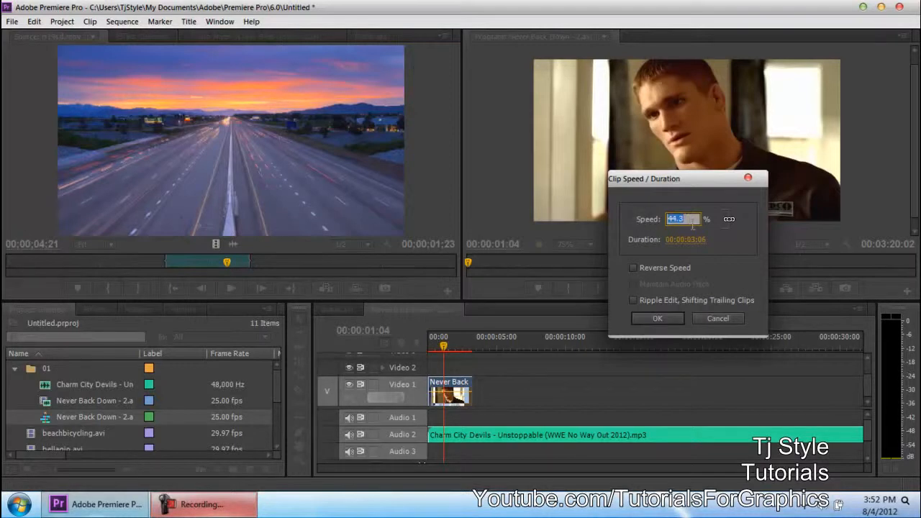
pyautogui.click(252, 509)
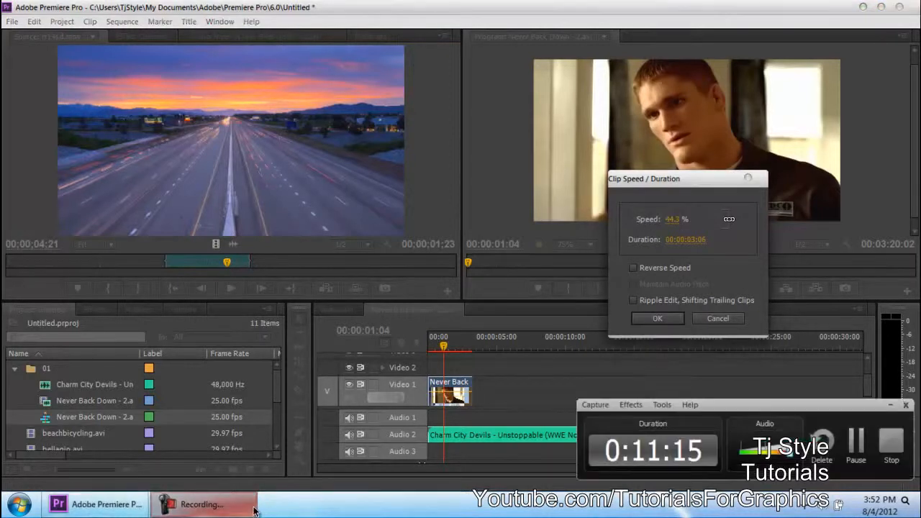
pyautogui.click(250, 509)
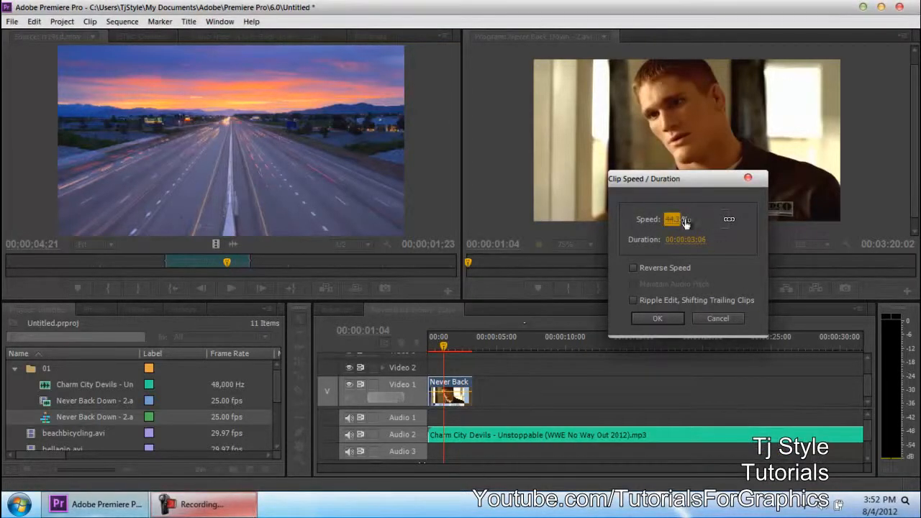
pyautogui.write('100')
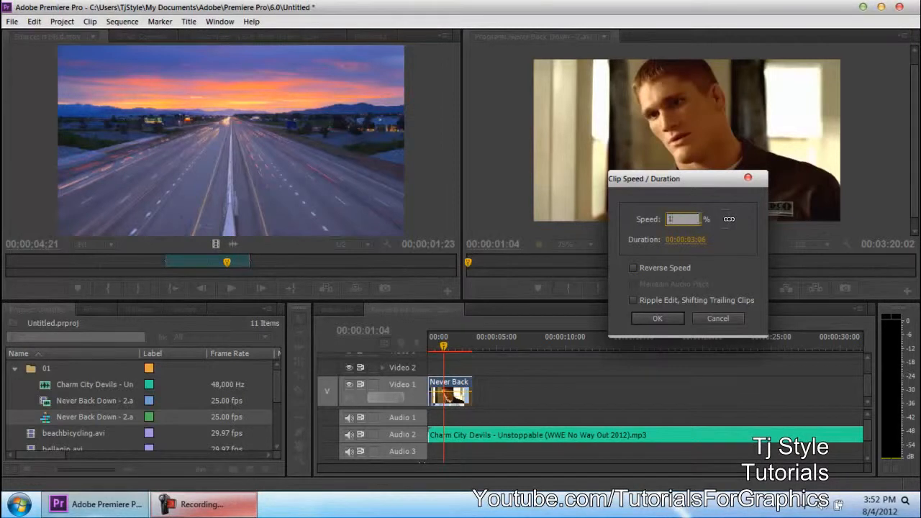
pyautogui.click(652, 209)
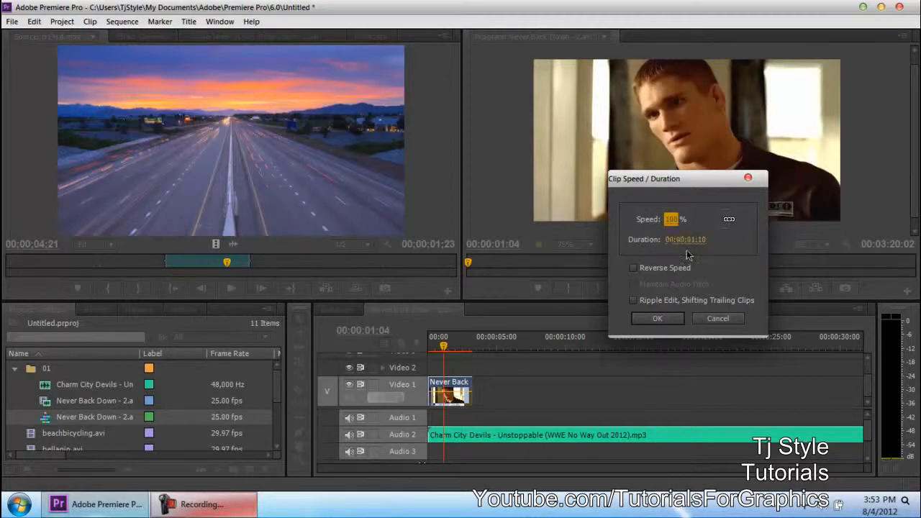
# Step: Lower the Never Back Down - 2.avi clip's speed to about 18.1% and apply the change
pyautogui.moveTo(670, 221); pyautogui.dragTo(597, 221)
pyautogui.moveTo(675, 227); pyautogui.dragTo(441, 202)
pyautogui.moveTo(365, 204); pyautogui.dragTo(338, 204)
pyautogui.moveTo(680, 185); pyautogui.dragTo(608, 178)
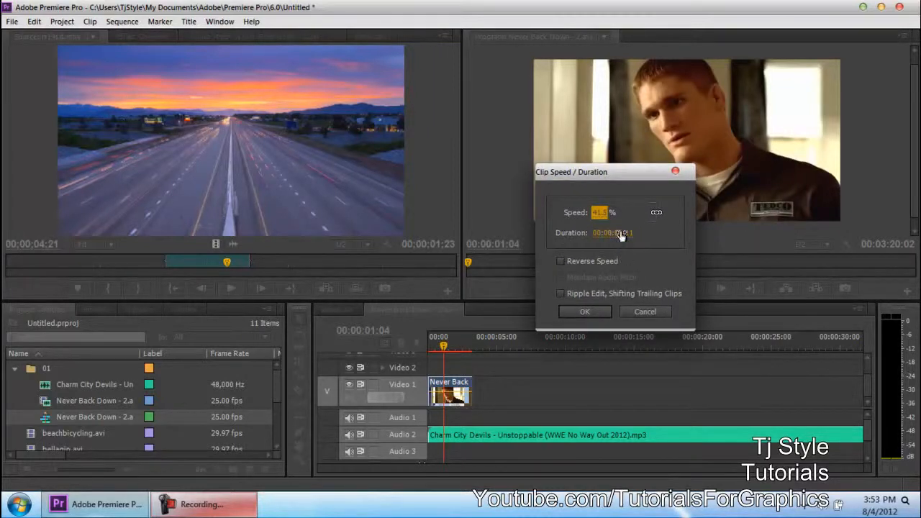
pyautogui.moveTo(600, 220); pyautogui.dragTo(444, 213)
pyautogui.click(585, 312)
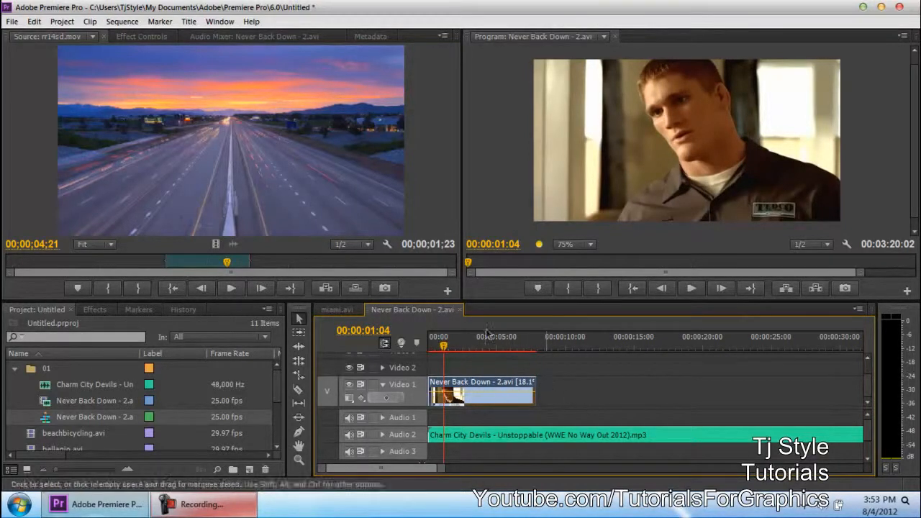
# Step: Play the slowed Never Back Down - 2.avi clip from the start of the sequence to review its slow motion
pyautogui.press('Home')
pyautogui.press('space')
pyautogui.click(691, 288)
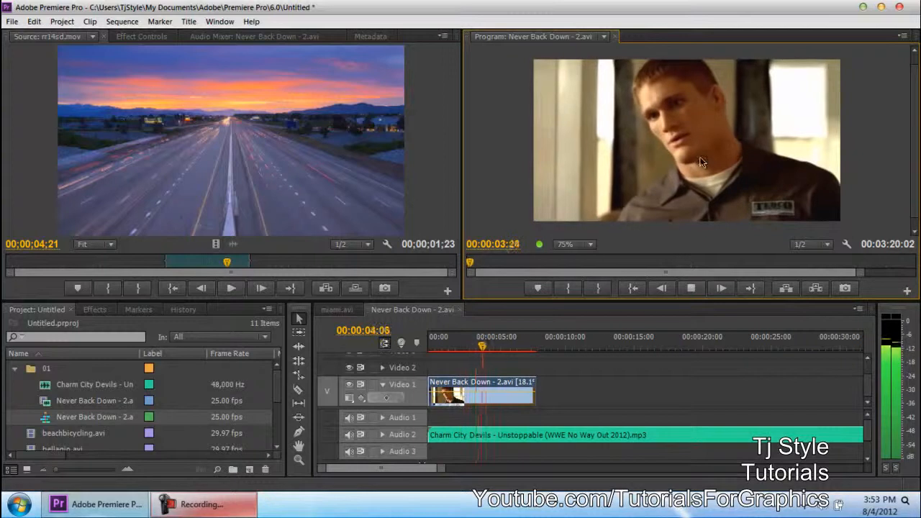
pyautogui.click(700, 293)
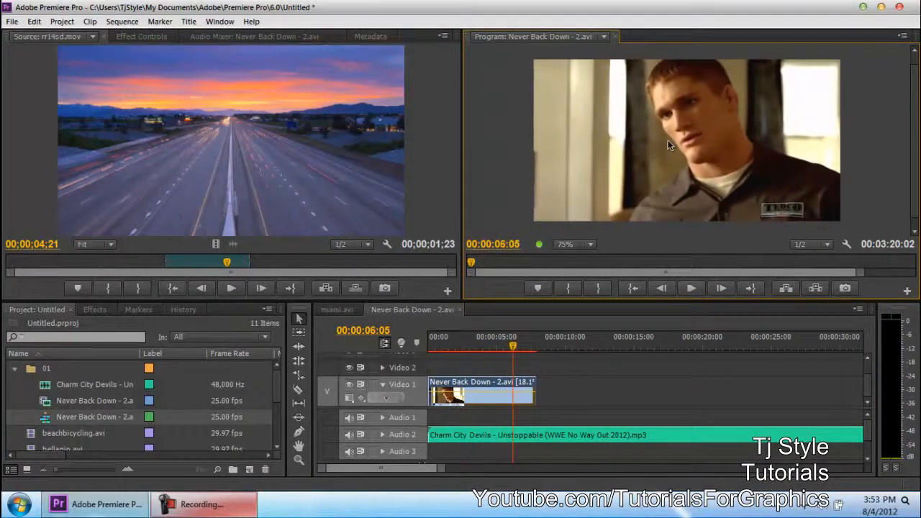
pyautogui.click(227, 514)
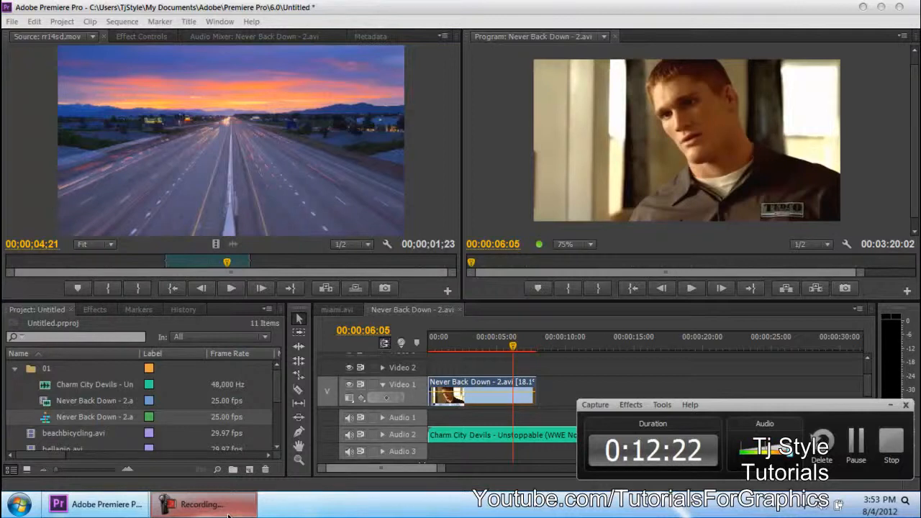
pyautogui.click(226, 514)
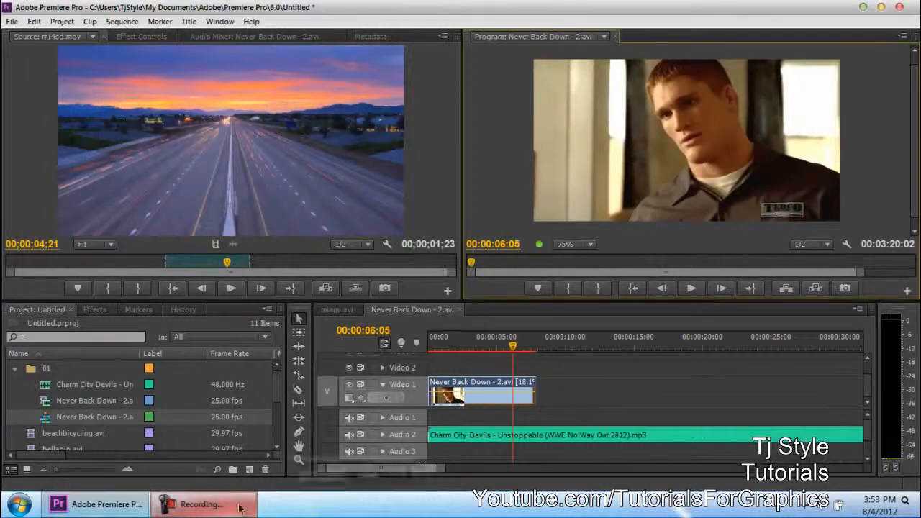
# Step: Switch to the miami.avi sequence and move its playhead to 00;00;36;09
pyautogui.click(336, 311)
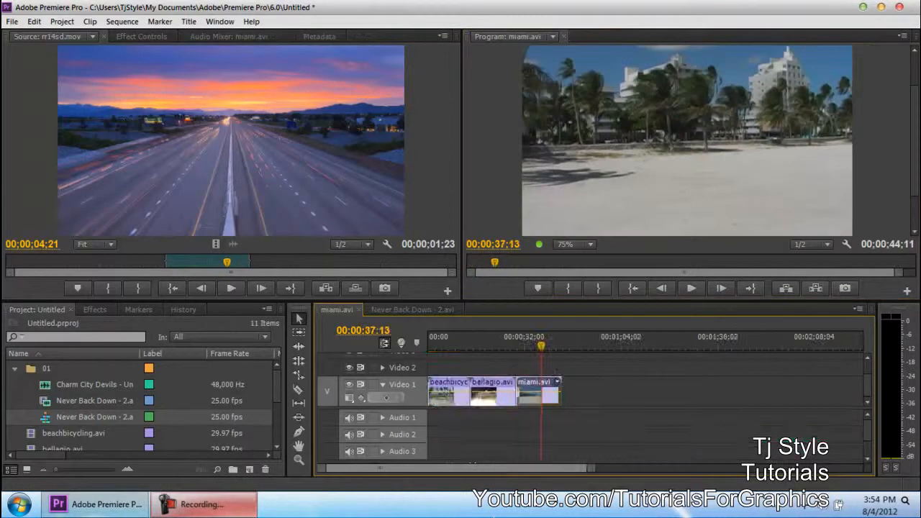
pyautogui.click(252, 512)
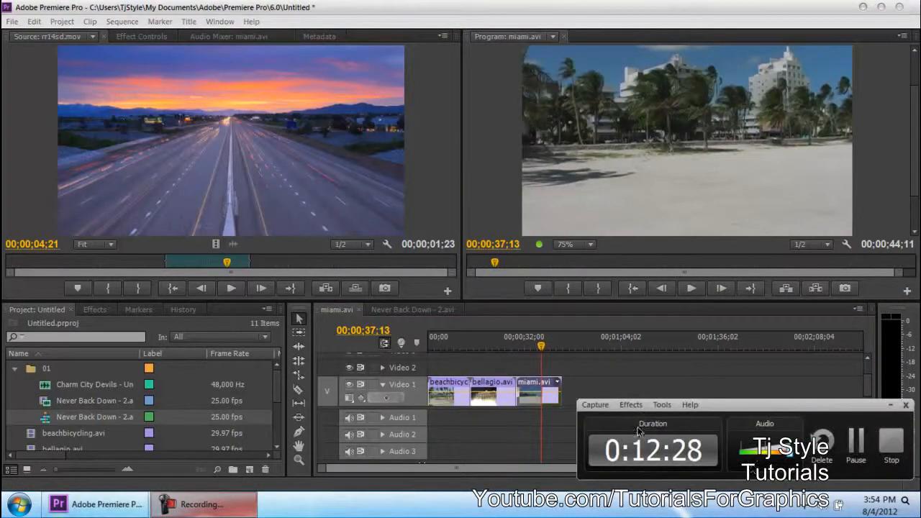
pyautogui.click(696, 412)
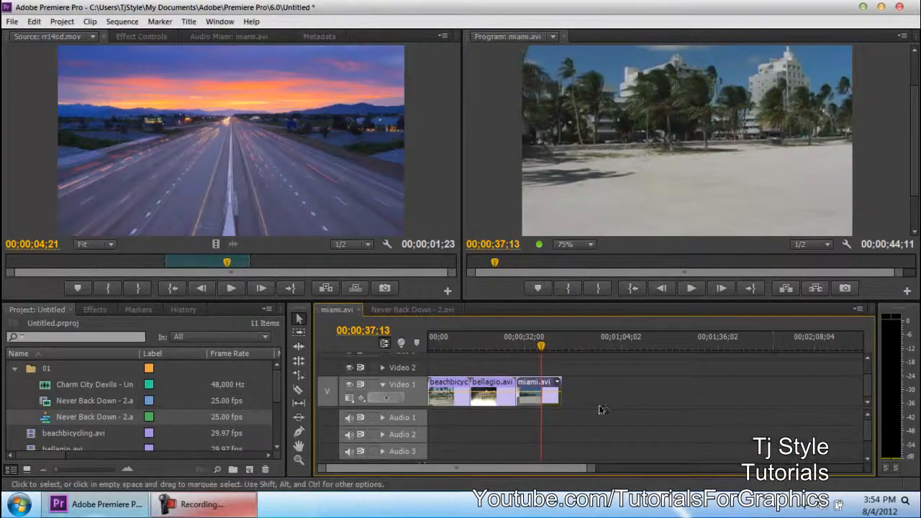
pyautogui.moveTo(538, 346)
pyautogui.mouseDown()
pyautogui.moveTo(483, 347)
pyautogui.moveTo(536, 346)
pyautogui.mouseUp()
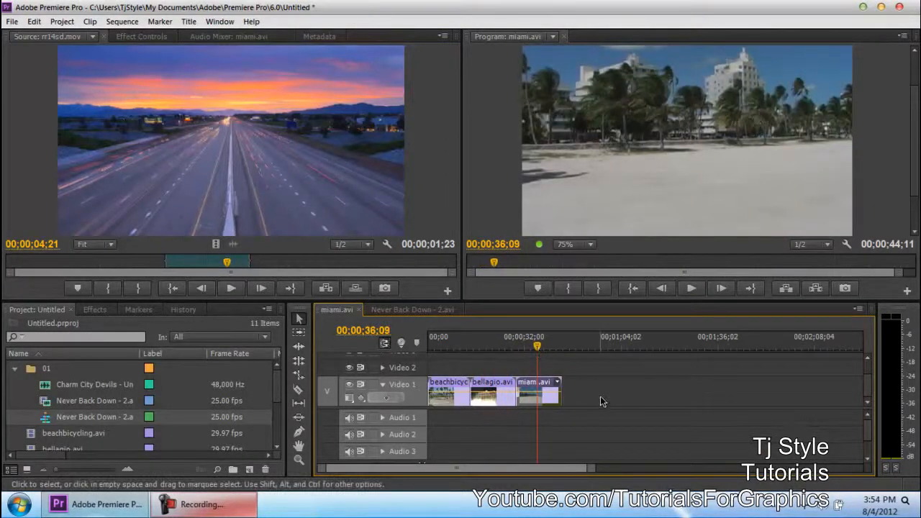
# Step: Space out the Video 1 clips by moving miami.avi to end at about 00;01;23;00 and bellagio.avi to start at the playhead, 00;00;36;09
pyautogui.moveTo(539, 389); pyautogui.dragTo(655, 389)
pyautogui.moveTo(495, 387); pyautogui.dragTo(562, 388)
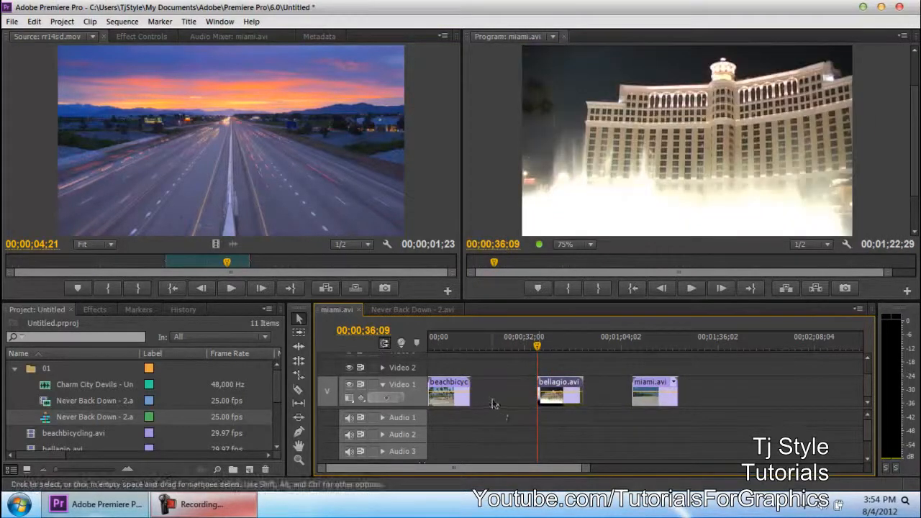
pyautogui.click(495, 404)
pyautogui.click(448, 389)
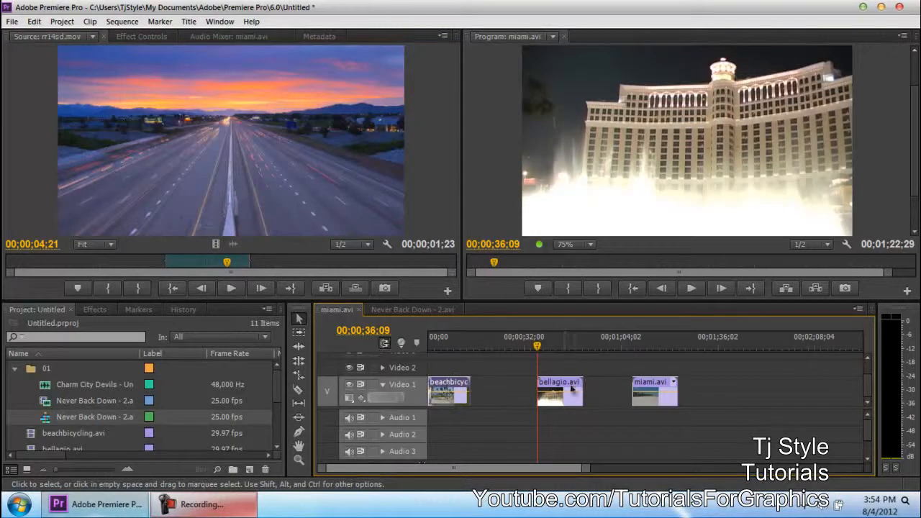
# Step: Move the playhead to 00;00;40;09 inside the bellagio.avi clip and select that clip
pyautogui.click(254, 509)
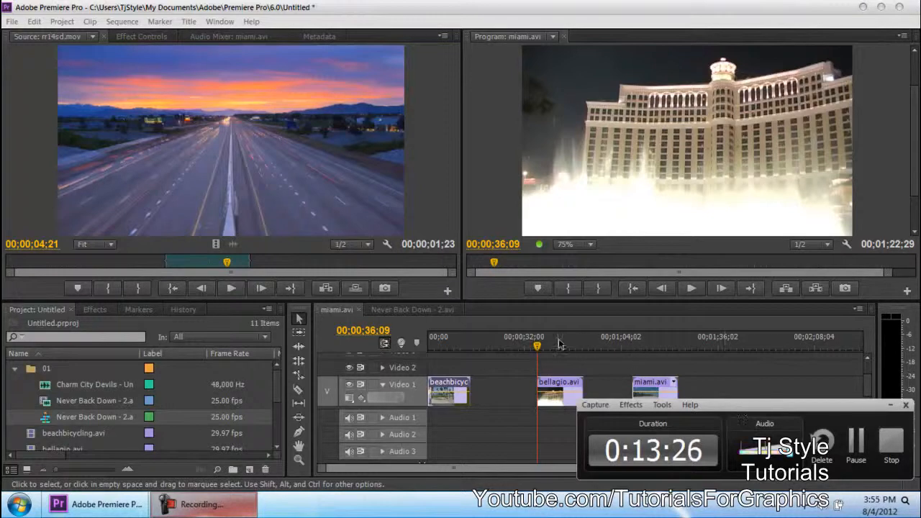
pyautogui.moveTo(556, 345)
pyautogui.mouseDown()
pyautogui.moveTo(582, 347)
pyautogui.moveTo(557, 348)
pyautogui.mouseUp()
pyautogui.moveTo(550, 348); pyautogui.dragTo(548, 347)
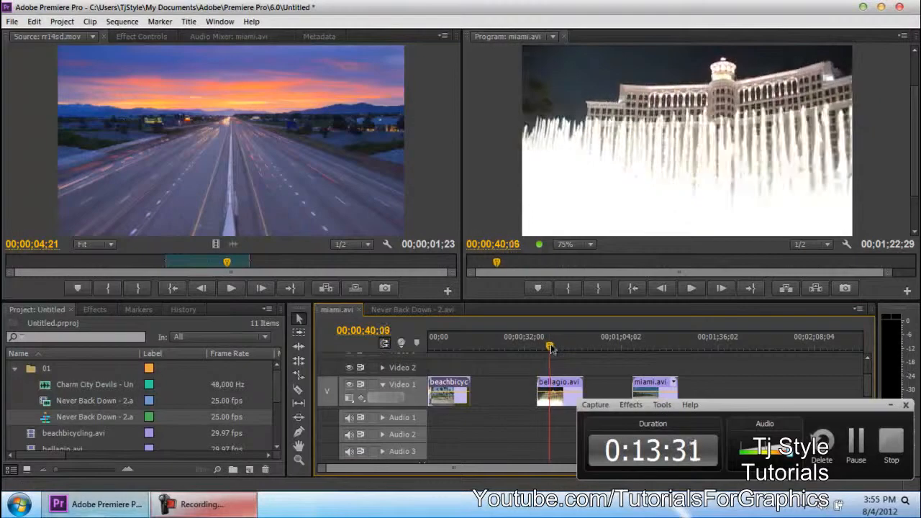
pyautogui.click(554, 389)
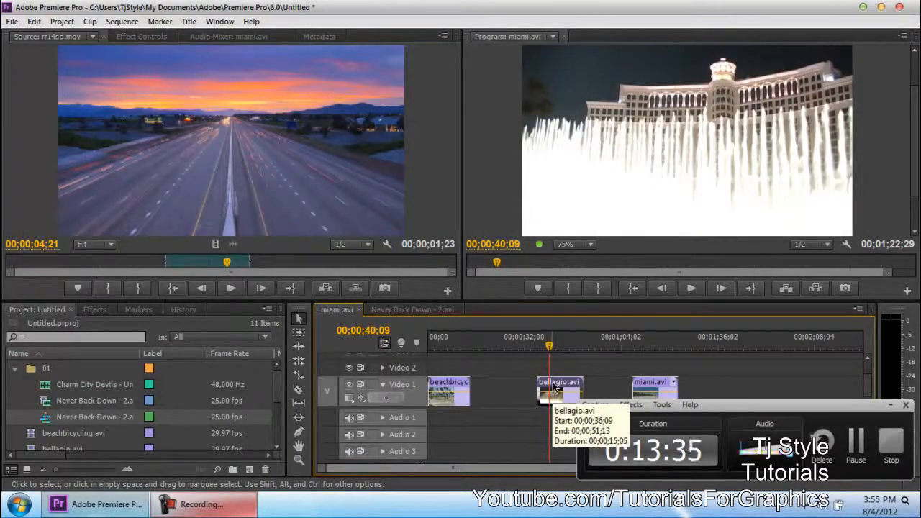
# Step: Select the end edge of the bellagio.avi clip for trimming and move the playhead to 00;00;42;23
pyautogui.moveTo(539, 390); pyautogui.dragTo(576, 389)
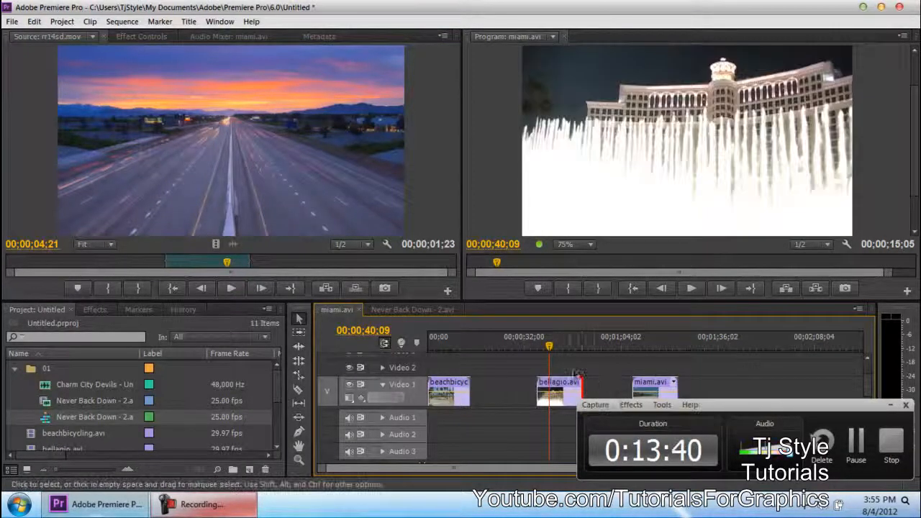
pyautogui.click(557, 347)
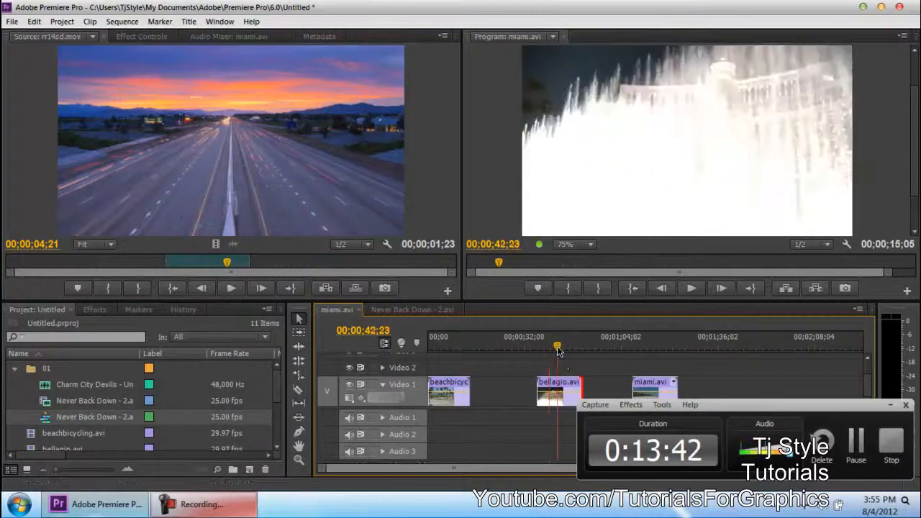
pyautogui.click(852, 412)
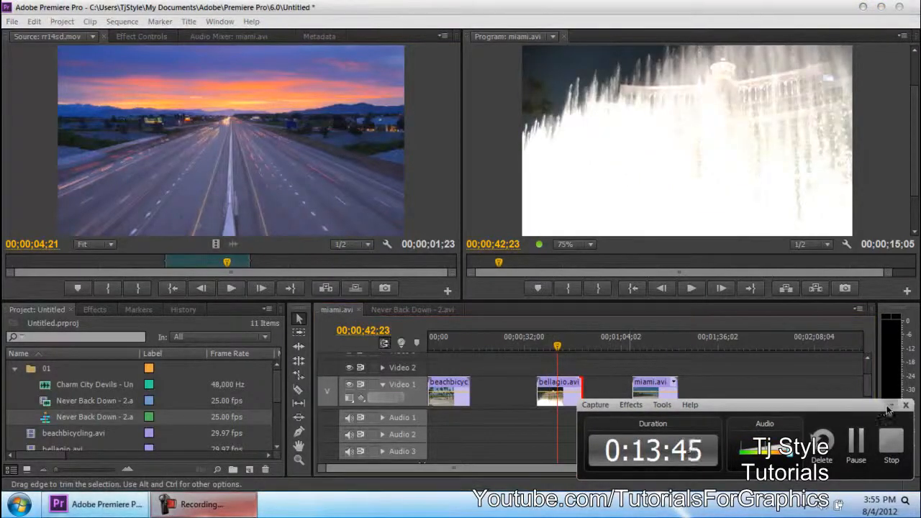